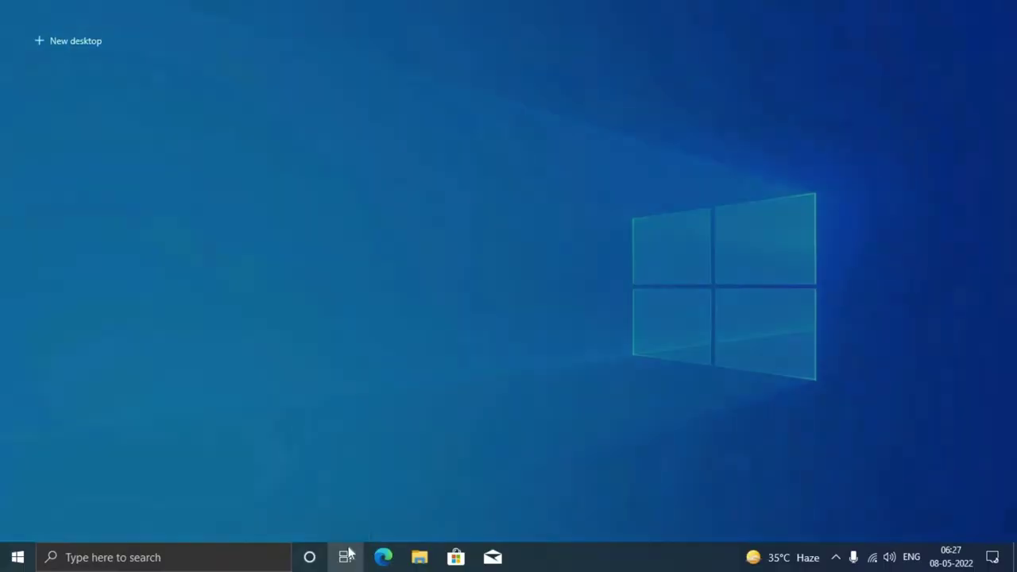
{"action": "left_click", "coordinate": [350, 558]}
{"action": "right_click", "coordinate": [386, 387]}
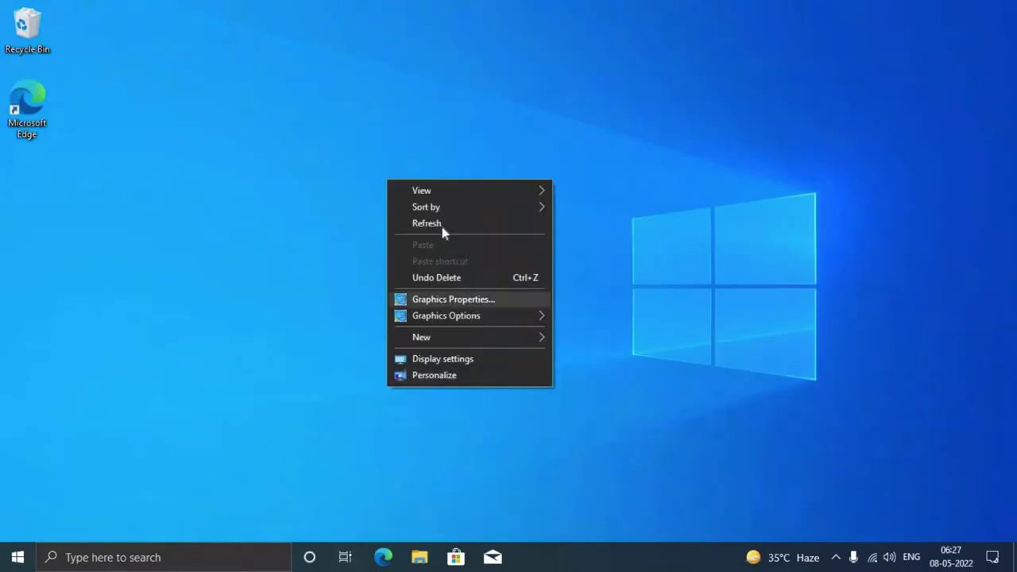
{"action": "left_click", "coordinate": [442, 227]}
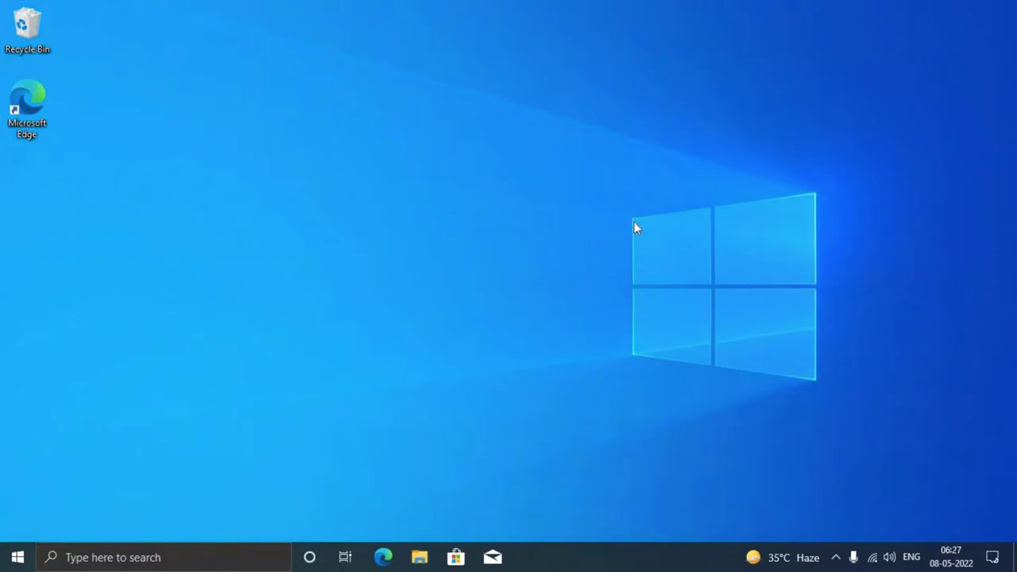
{"action": "left_click_drag", "start_coordinate": [634, 222], "coordinate": [816, 363]}
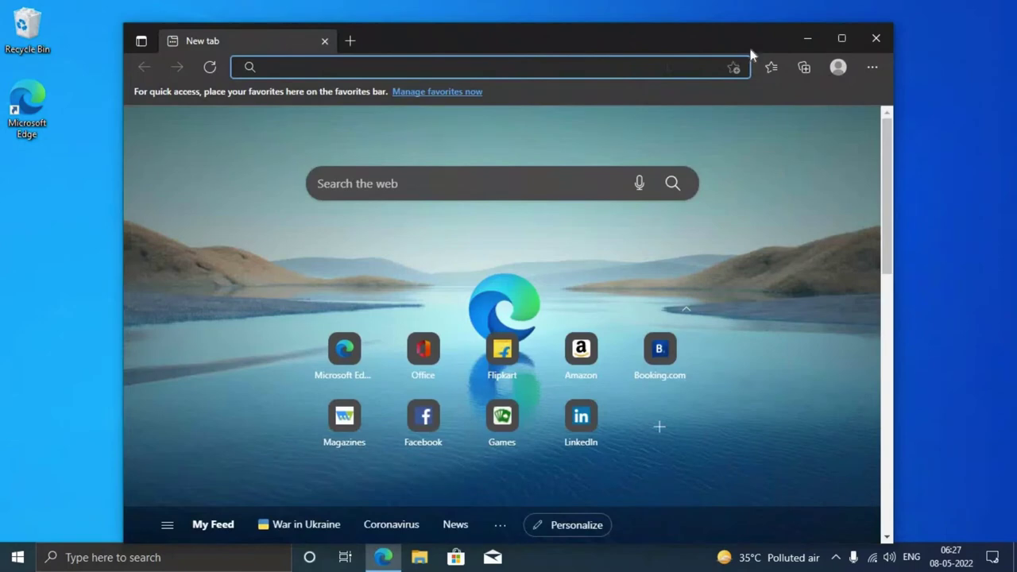
Search the web for "Atlas OS" in a maximized browser window and open the atlasos.net site, keeping only its tab.
{"action": "left_click", "coordinate": [848, 37]}
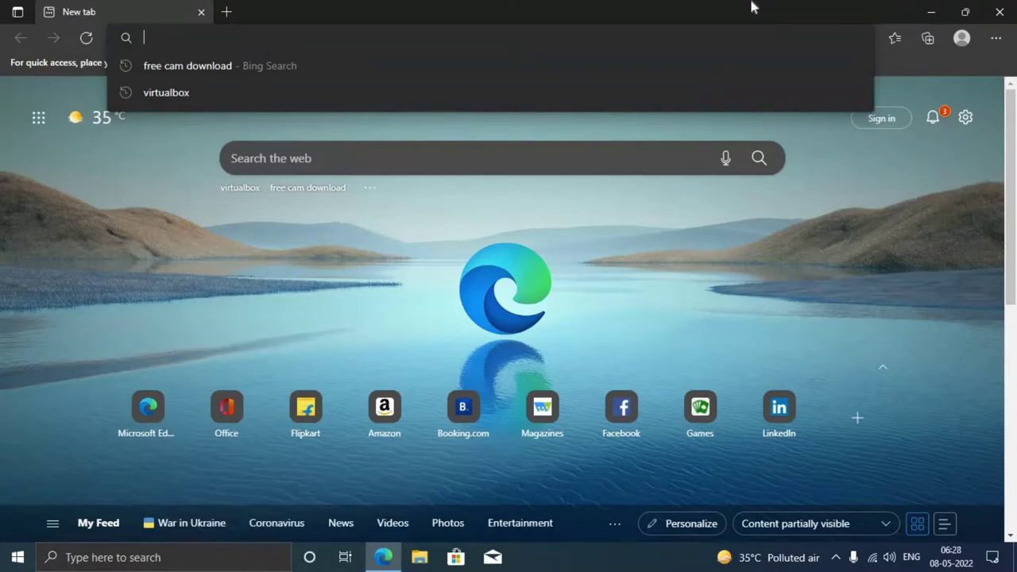
{"action": "type", "text": "At"}
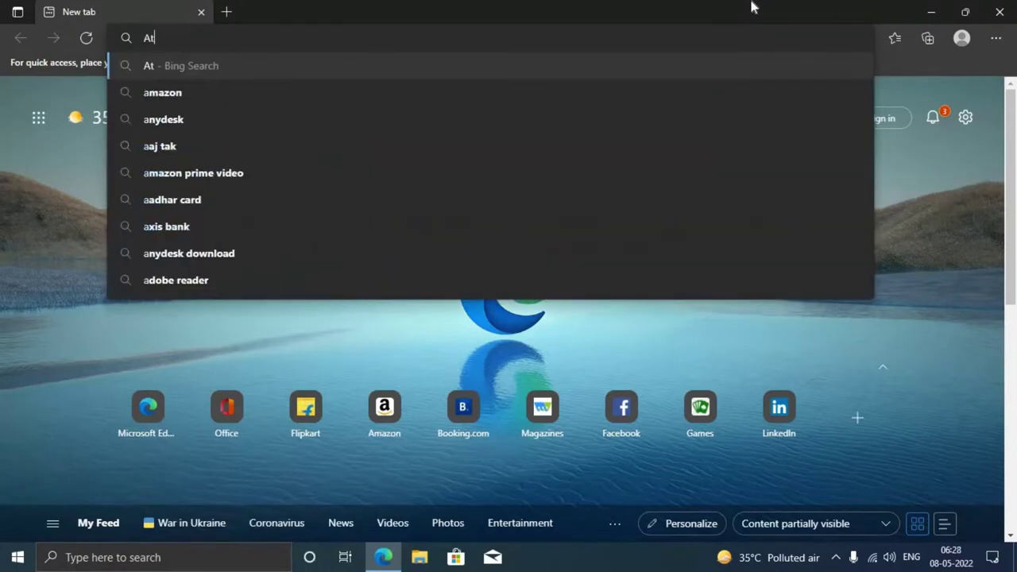
{"action": "type", "text": "las OS"}
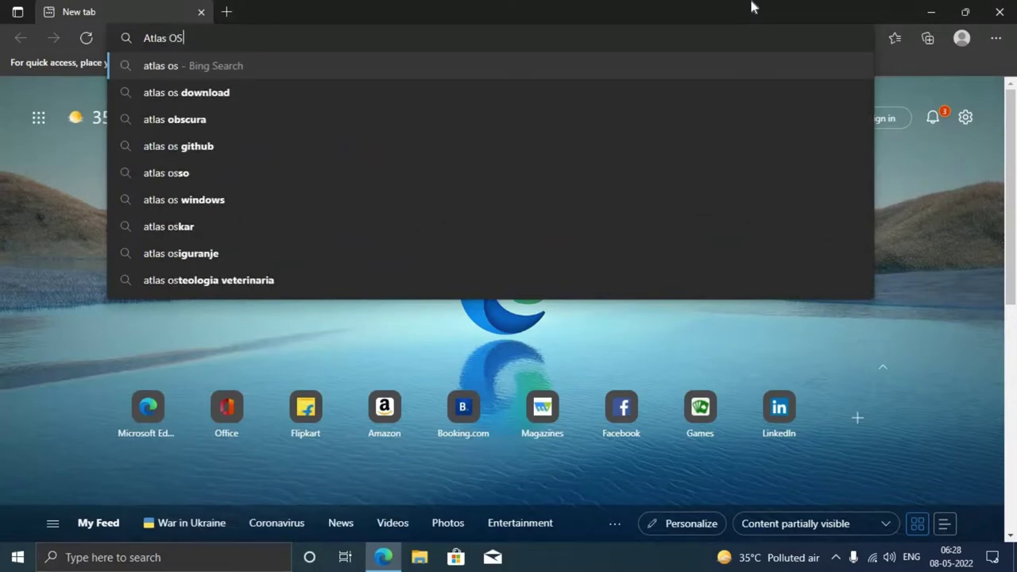
{"action": "key", "text": "Return"}
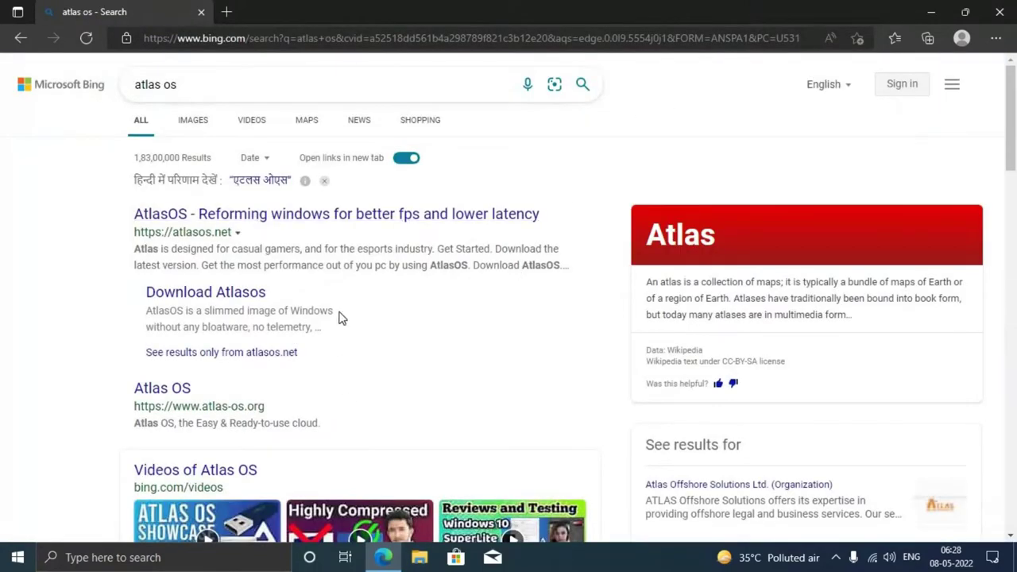
{"action": "left_click", "coordinate": [393, 214]}
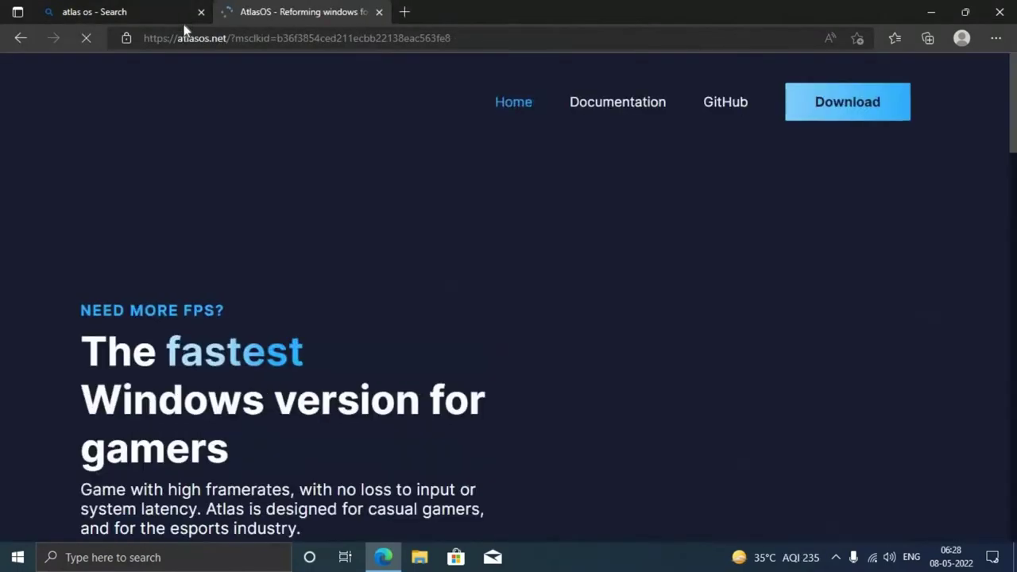
{"action": "left_click", "coordinate": [201, 12]}
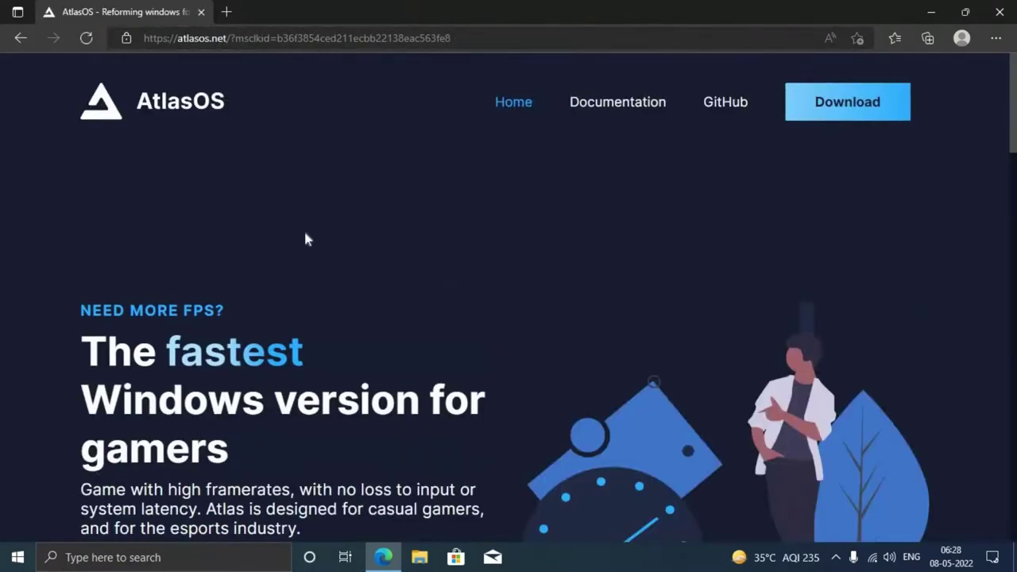
Examine the AtlasOS home page, reading the four benefits listed in the "Why AtlasOS?" section.
{"action": "scroll", "coordinate": [305, 239], "scroll_direction": "down", "scroll_amount": 8}
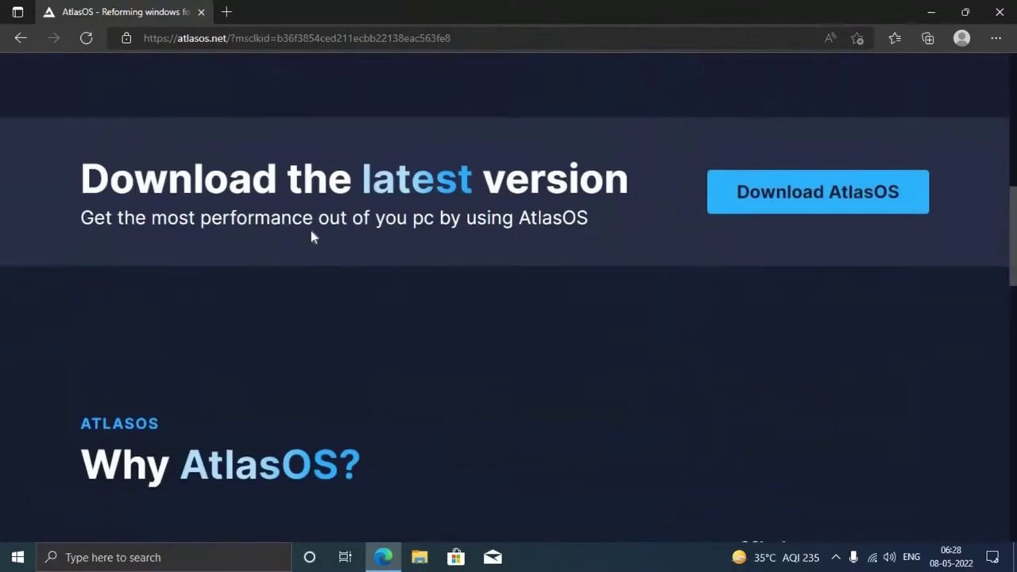
{"action": "scroll", "coordinate": [311, 236], "scroll_direction": "down", "scroll_amount": 5}
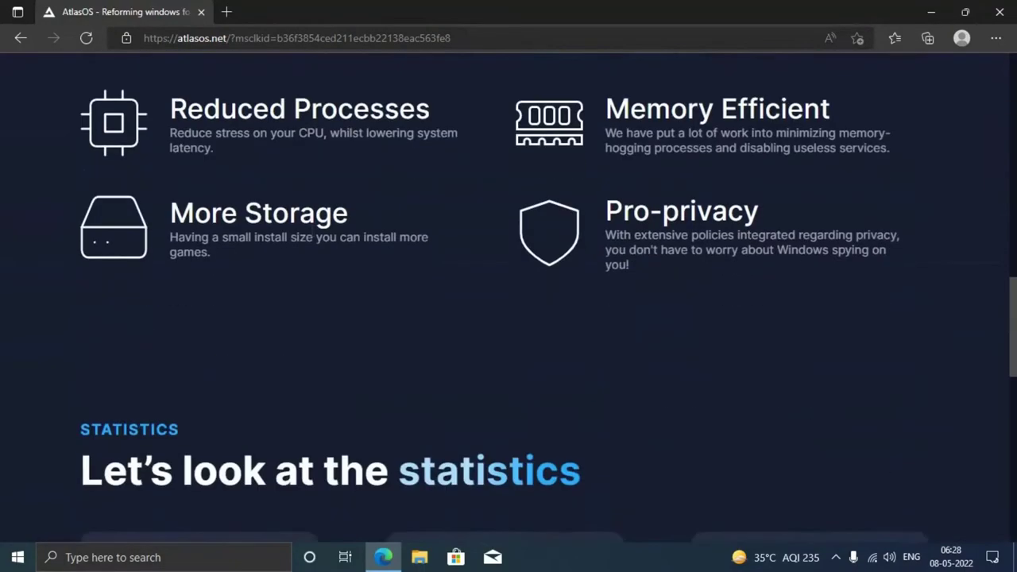
{"action": "scroll", "coordinate": [173, 254], "scroll_direction": "up", "scroll_amount": 2}
{"action": "triple_click", "coordinate": [445, 178]}
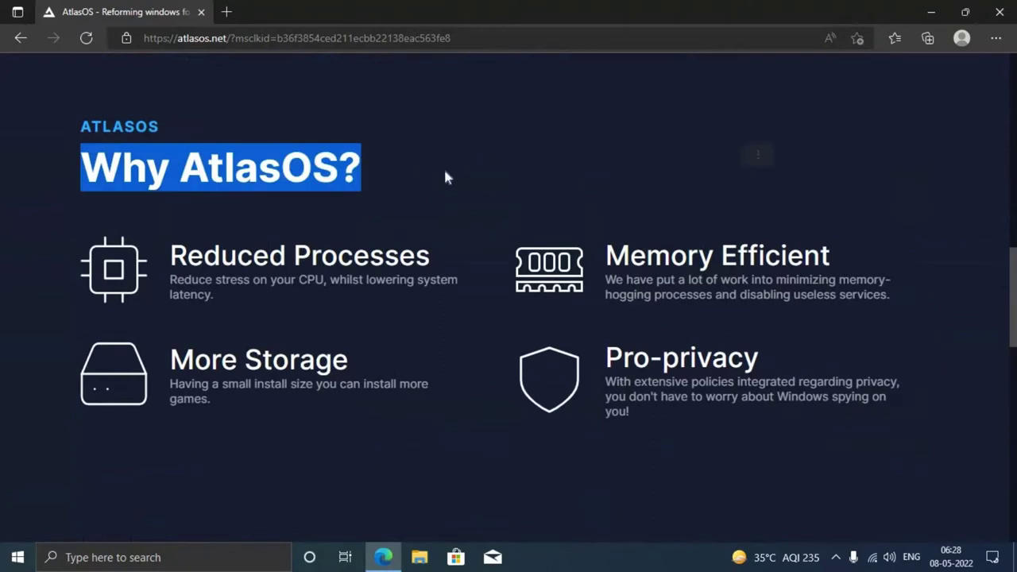
{"action": "left_click", "coordinate": [445, 177]}
{"action": "left_click_drag", "start_coordinate": [70, 137], "coordinate": [362, 170]}
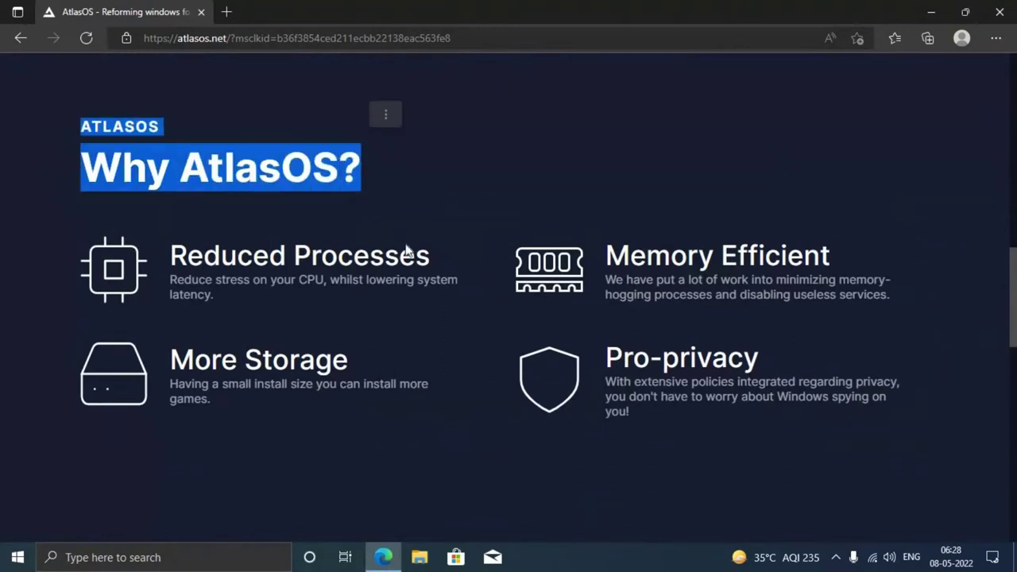
{"action": "left_click", "coordinate": [409, 251]}
{"action": "left_click_drag", "start_coordinate": [148, 267], "coordinate": [434, 265]}
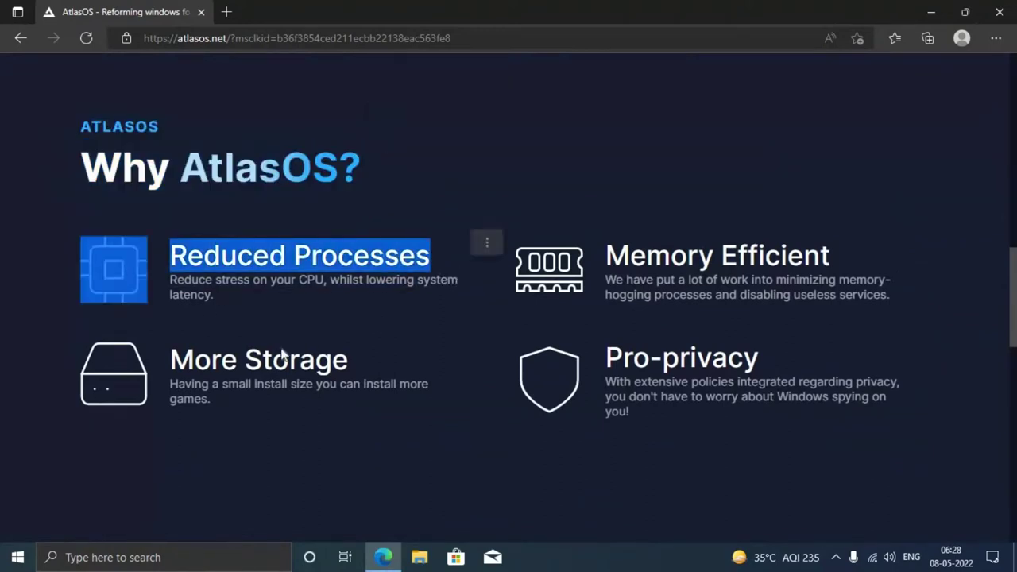
{"action": "left_click", "coordinate": [284, 354]}
{"action": "left_click_drag", "start_coordinate": [245, 358], "coordinate": [212, 360]}
{"action": "right_click", "coordinate": [143, 369]}
{"action": "left_click", "coordinate": [499, 358]}
{"action": "left_click", "coordinate": [380, 372]}
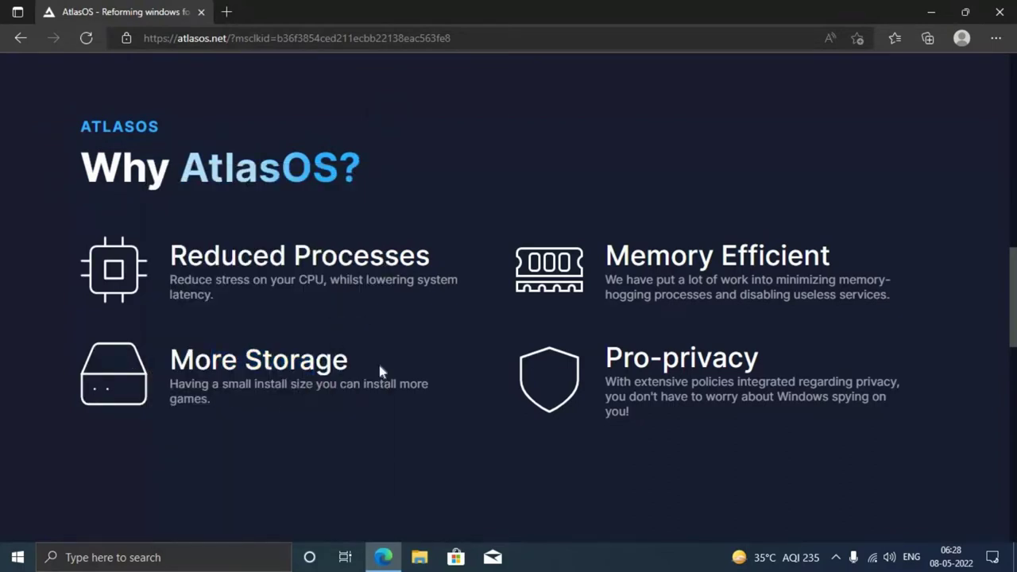
{"action": "left_click_drag", "start_coordinate": [599, 264], "coordinate": [672, 256]}
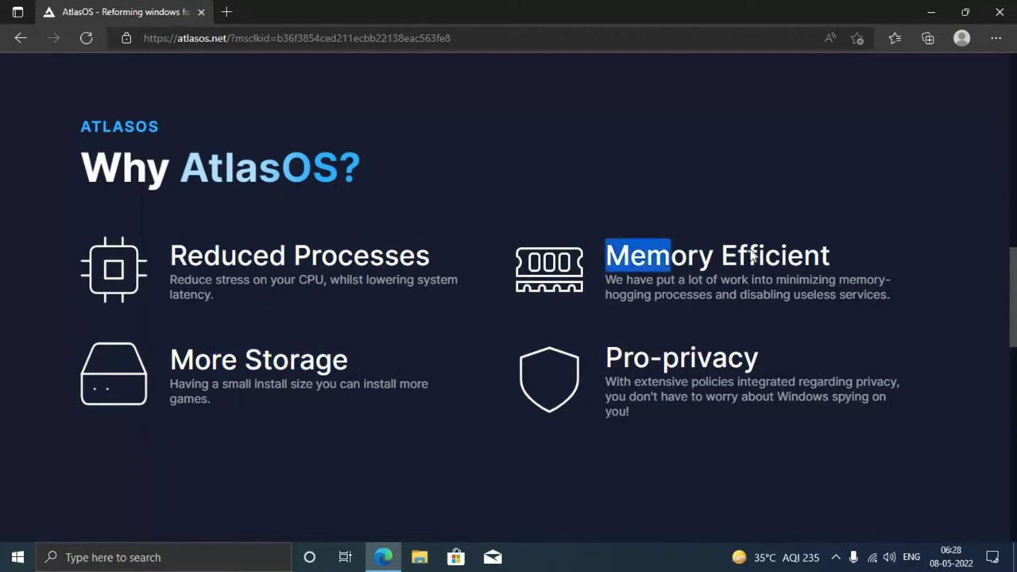
{"action": "left_click", "coordinate": [886, 256]}
{"action": "left_click_drag", "start_coordinate": [760, 360], "coordinate": [733, 336]}
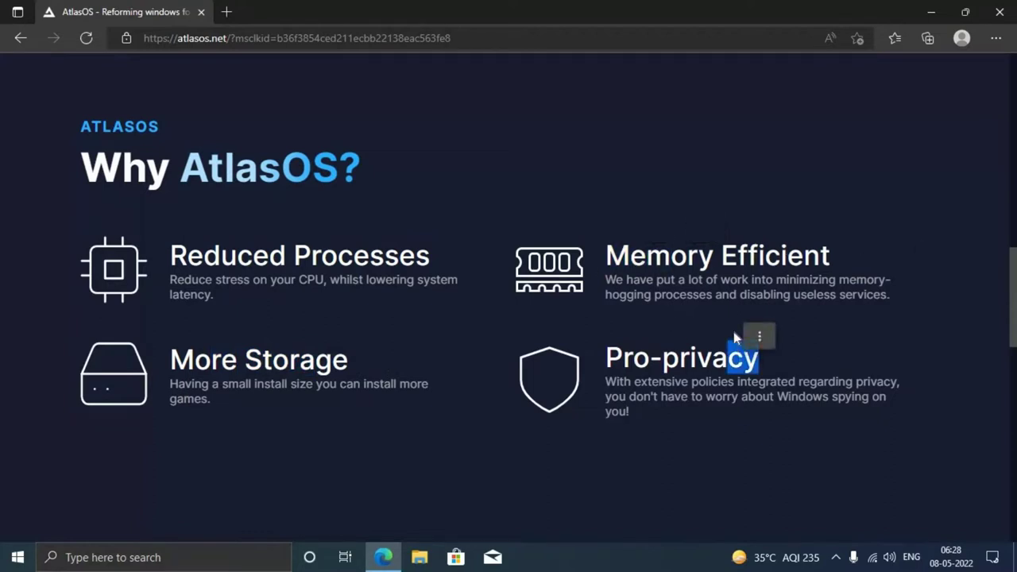
{"action": "left_click", "coordinate": [612, 321]}
{"action": "scroll", "coordinate": [614, 320], "scroll_direction": "up", "scroll_amount": 1}
{"action": "scroll", "coordinate": [613, 318], "scroll_direction": "down", "scroll_amount": 4}
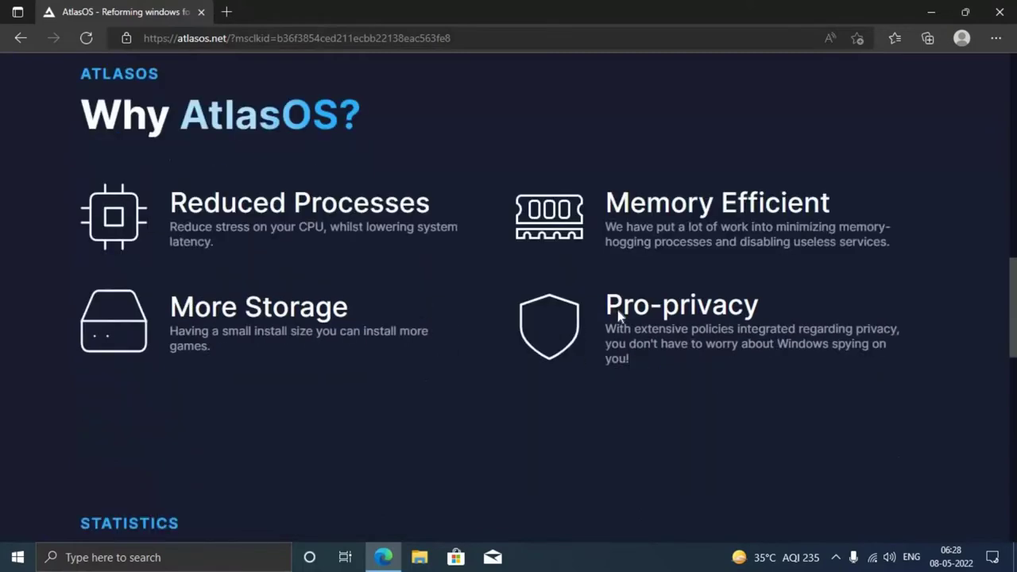
Open the AtlasOS download page from the "Download the latest version" section of the home page.
{"action": "scroll", "coordinate": [618, 316], "scroll_direction": "up", "scroll_amount": 2}
{"action": "scroll", "coordinate": [618, 313], "scroll_direction": "up", "scroll_amount": 6}
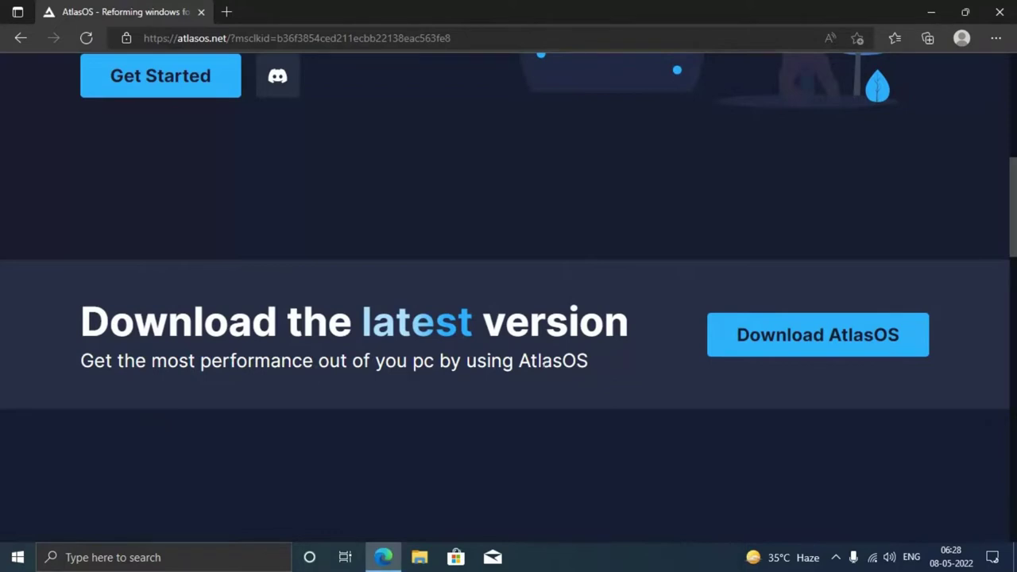
{"action": "left_click", "coordinate": [802, 348]}
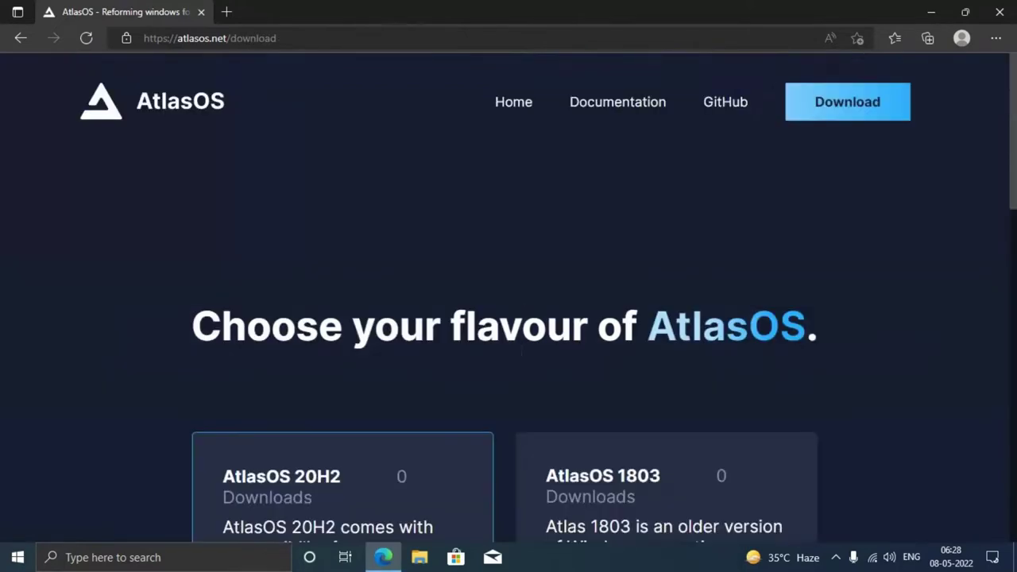
Read and compare the descriptions of the AtlasOS 20H2 and AtlasOS 1803 editions on the download page.
{"action": "scroll", "coordinate": [591, 329], "scroll_direction": "down", "scroll_amount": 3}
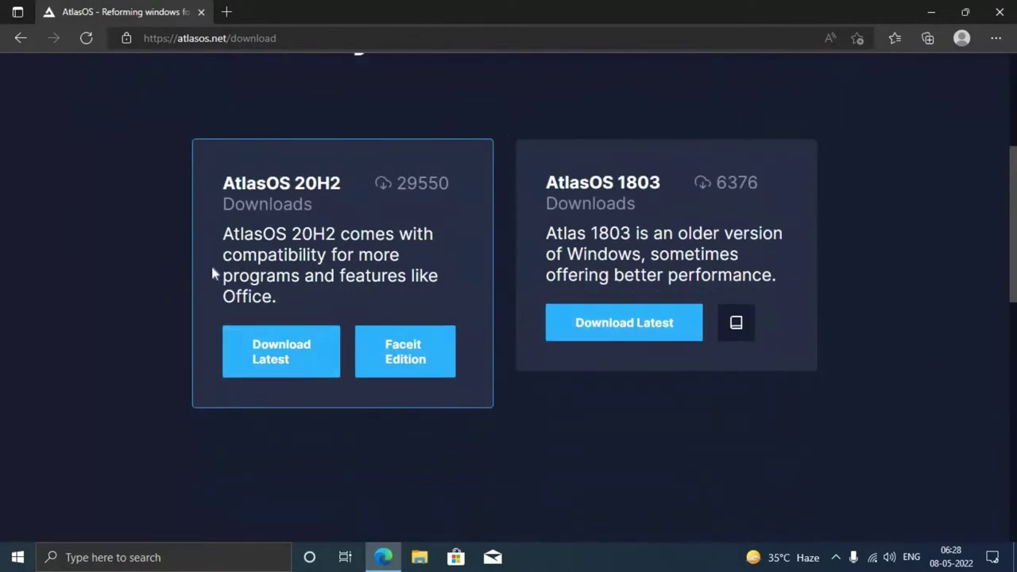
{"action": "left_click_drag", "start_coordinate": [223, 234], "coordinate": [432, 239]}
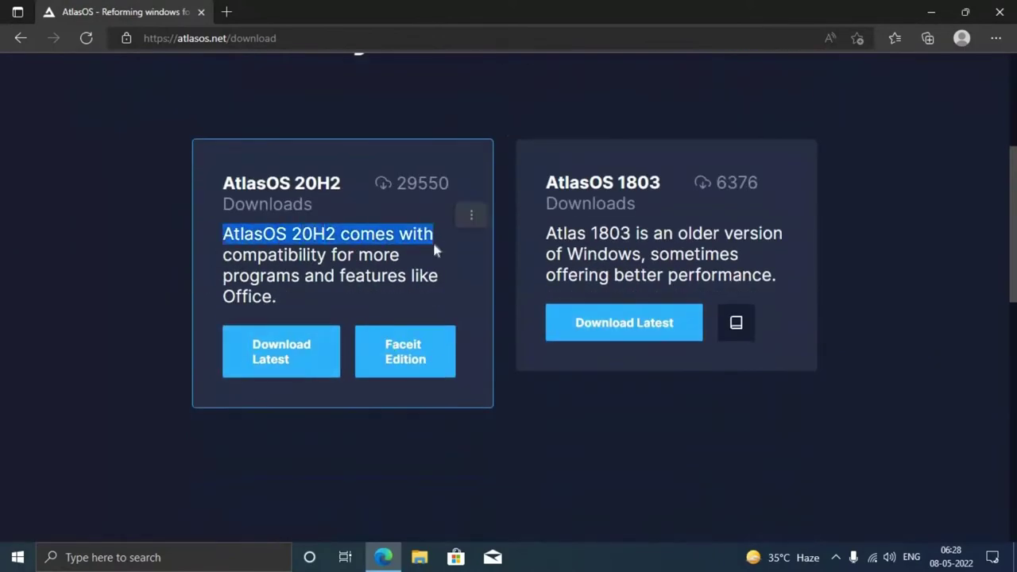
{"action": "left_click", "coordinate": [432, 239]}
{"action": "key", "text": "ctrl+s"}
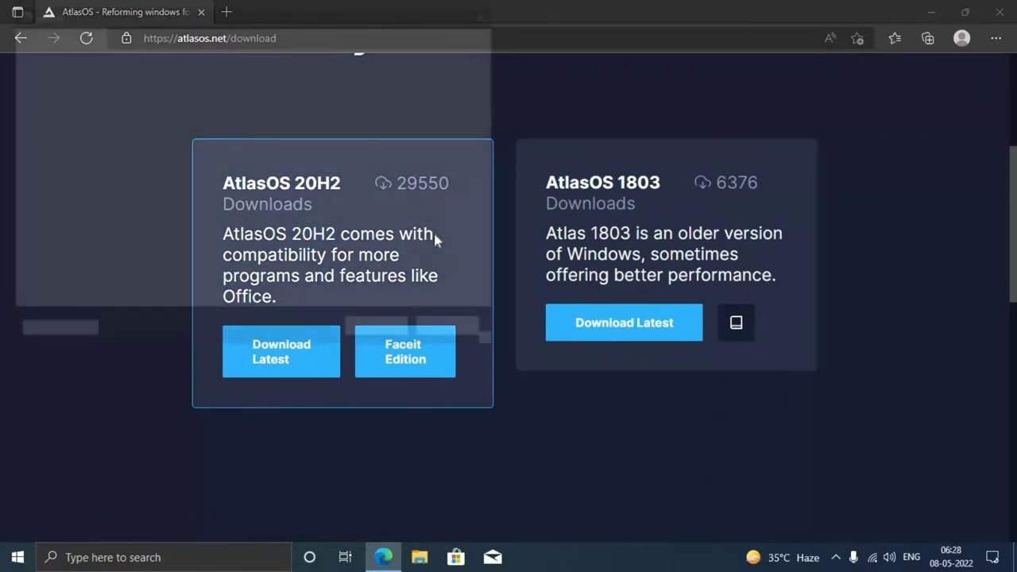
{"action": "left_click", "coordinate": [491, 14]}
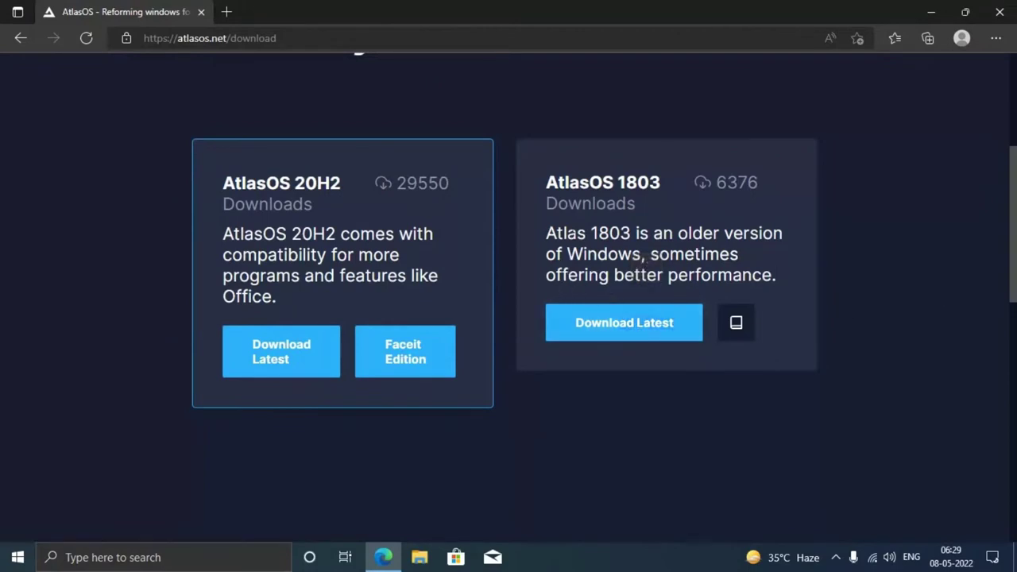
{"action": "left_click_drag", "start_coordinate": [546, 233], "coordinate": [726, 306]}
{"action": "left_click", "coordinate": [770, 269]}
Start downloading the latest AtlasOS 1803 image, Atlas_1803_v0.2.iso, and cancel the download.
{"action": "left_click", "coordinate": [656, 333]}
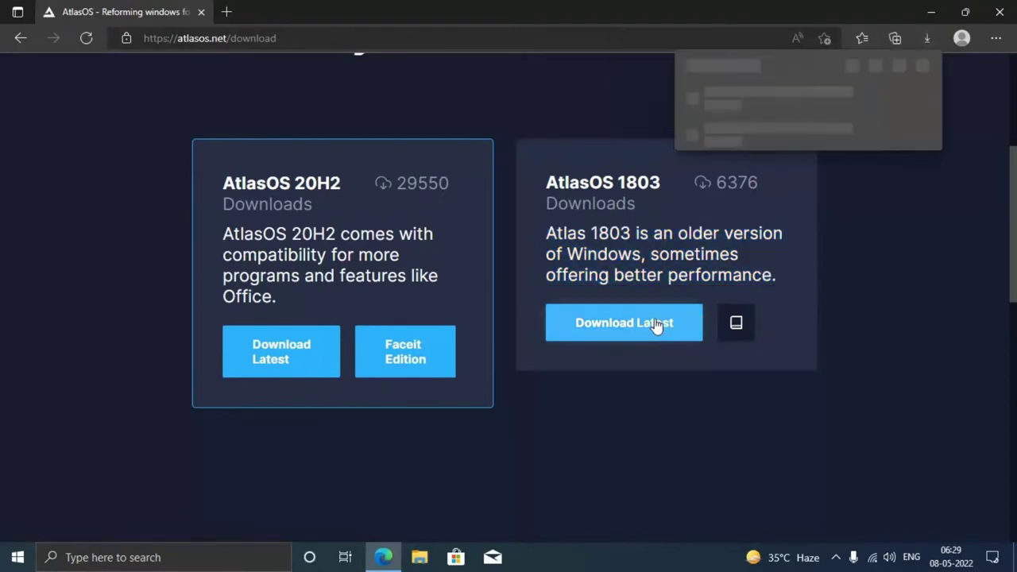
{"action": "mouse_move", "coordinate": [879, 98]}
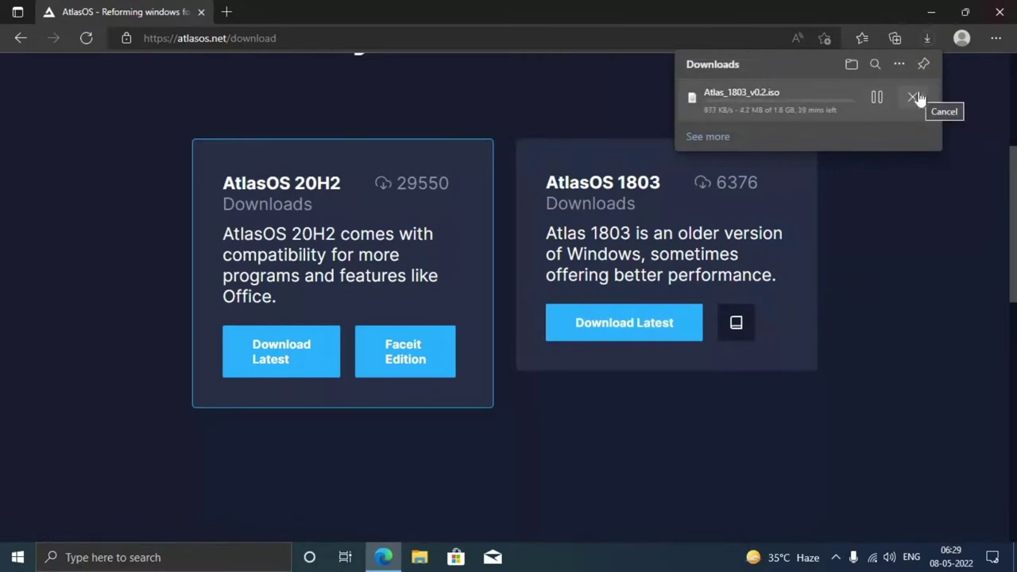
{"action": "left_click", "coordinate": [913, 97]}
Close the browser and open the Downloads folder in a maximized File Explorer window.
{"action": "left_click", "coordinate": [1000, 11]}
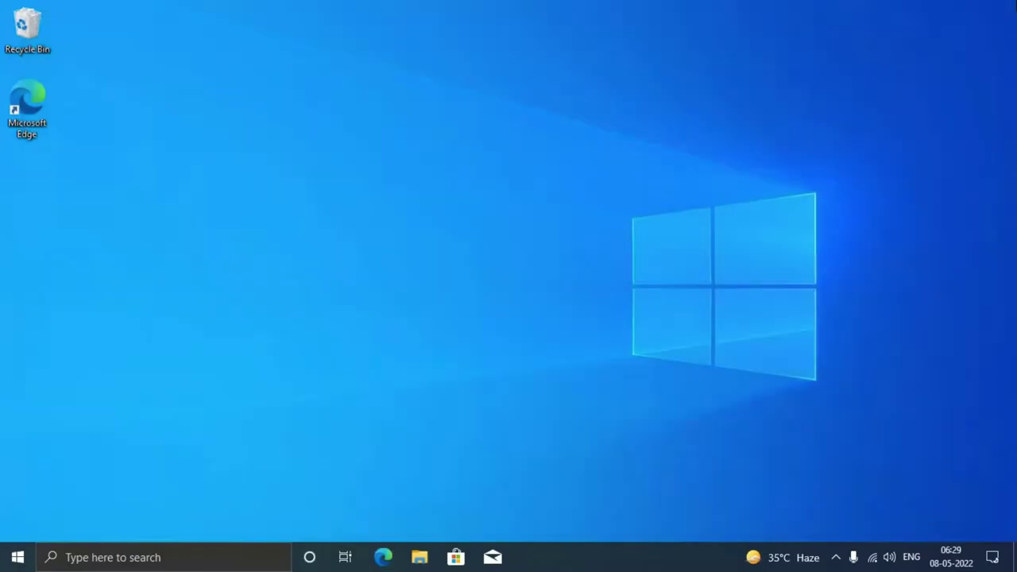
{"action": "key", "text": "super+e"}
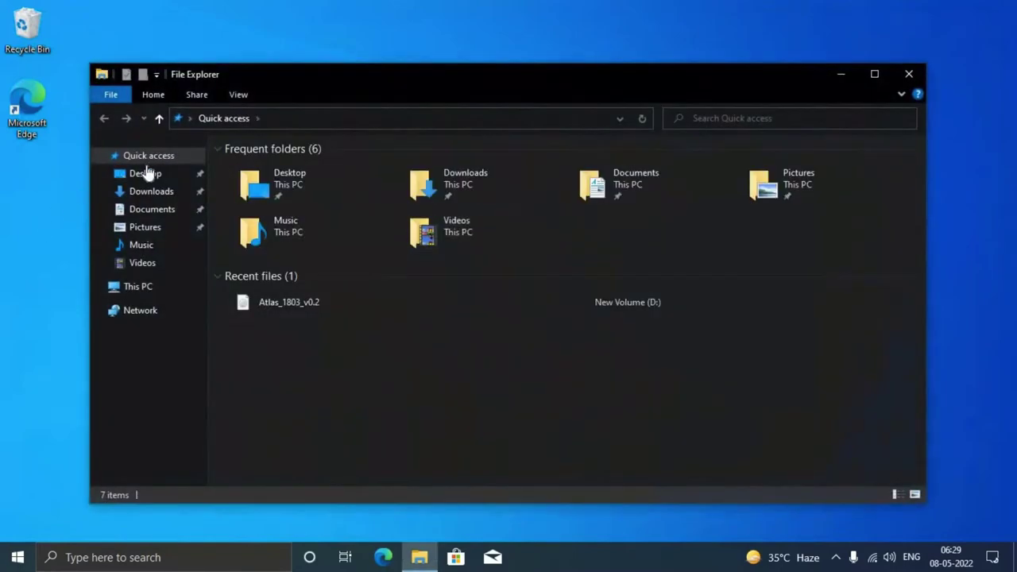
{"action": "left_click", "coordinate": [151, 192]}
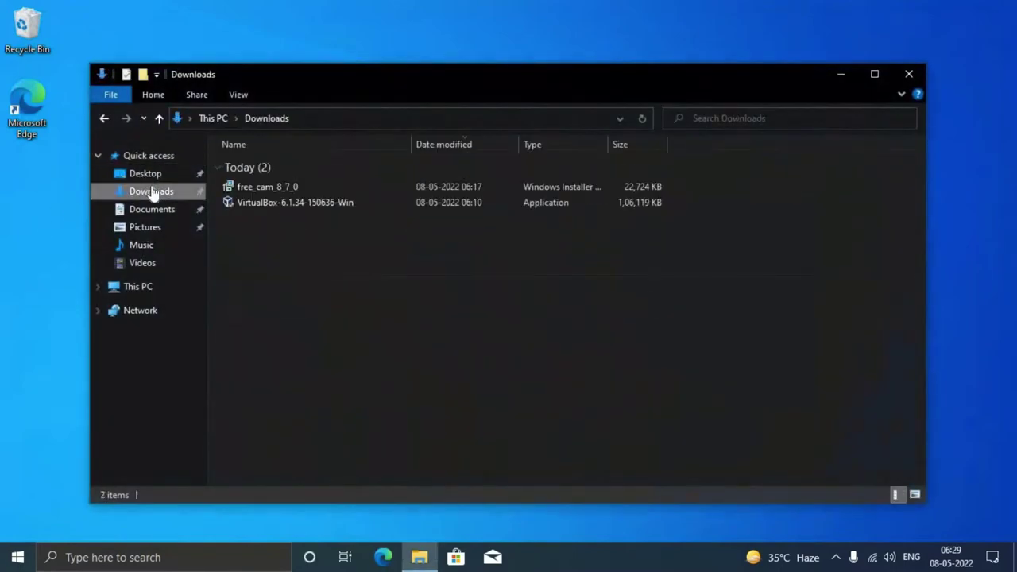
{"action": "key", "text": "super+Up"}
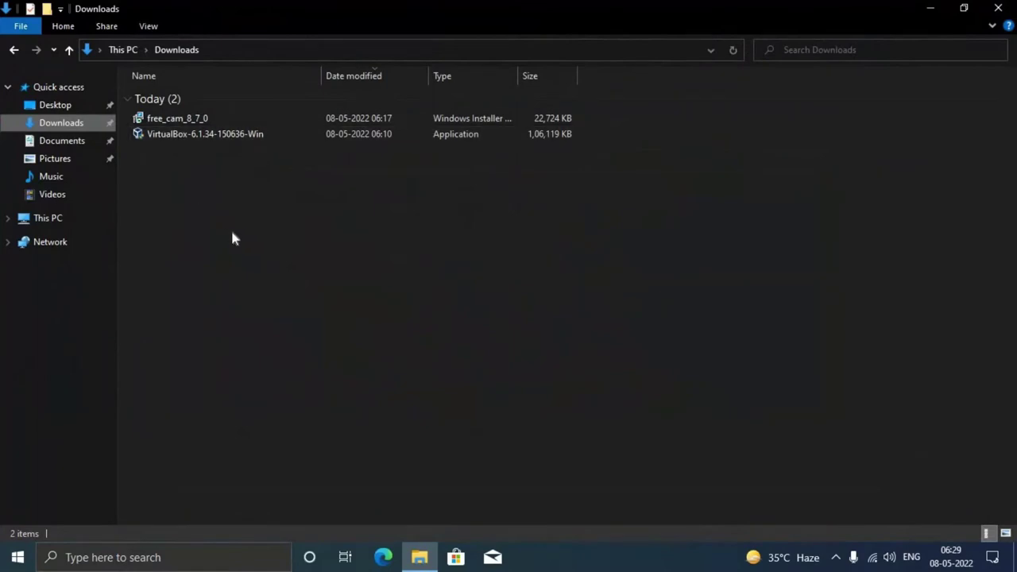
{"action": "key", "text": "ctrl+shift+6"}
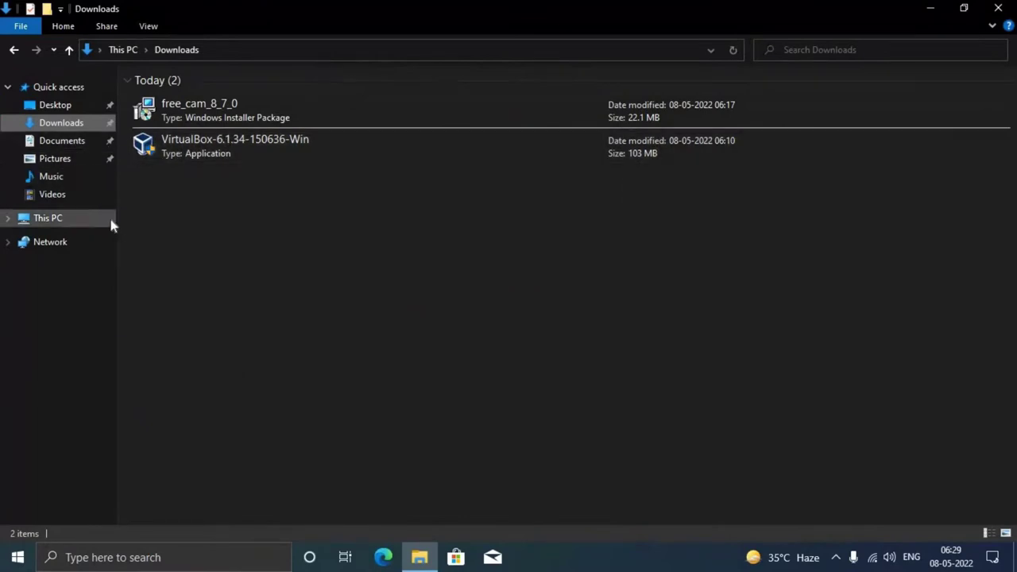
{"action": "left_click", "coordinate": [84, 225]}
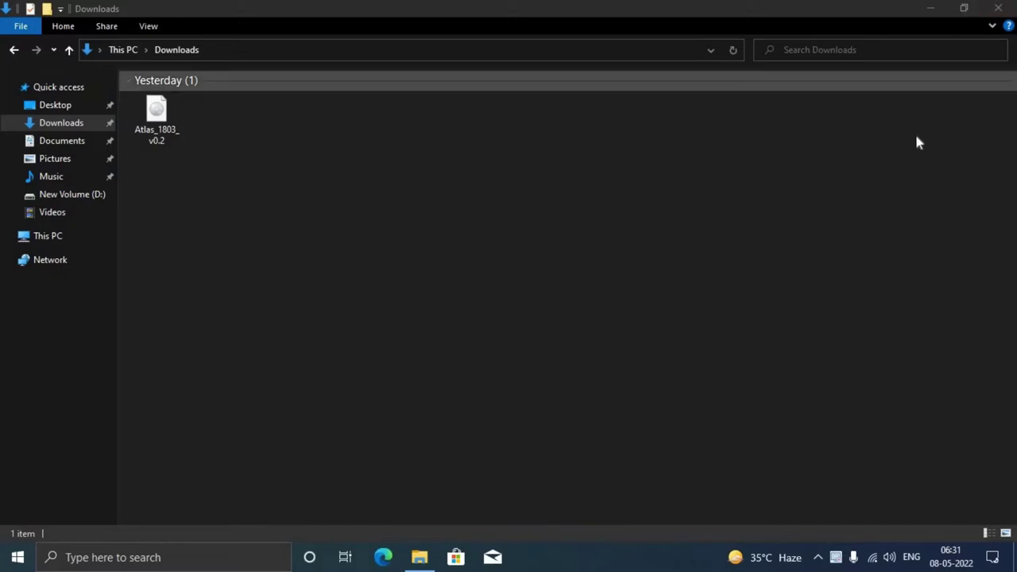
Enlarge the file icons in the Downloads folder that holds the Atlas_1803_v0.2 image.
{"action": "left_click", "coordinate": [176, 406]}
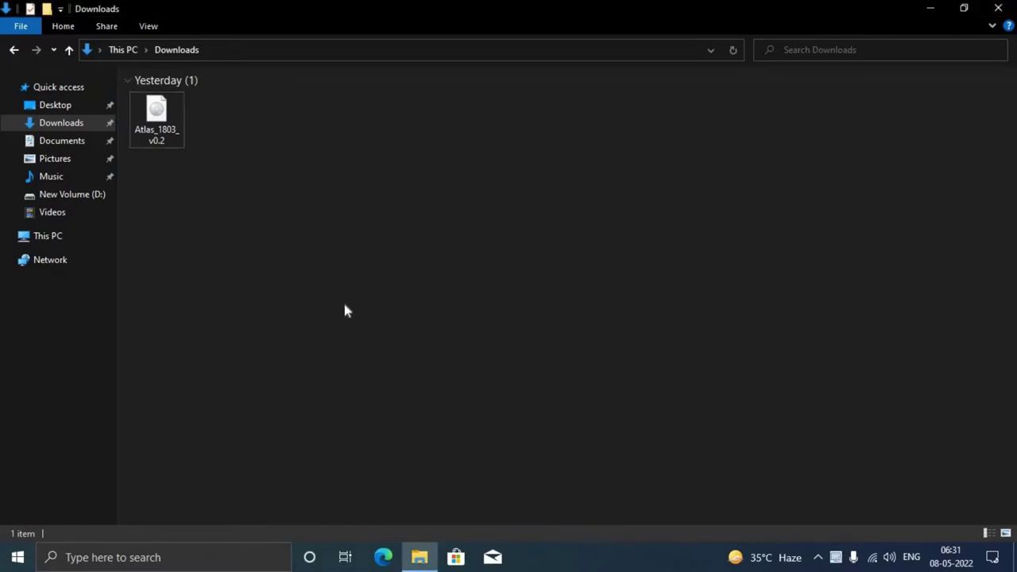
{"action": "scroll", "coordinate": [344, 311], "scroll_direction": "up", "scroll_amount": 3, "text": "ctrl"}
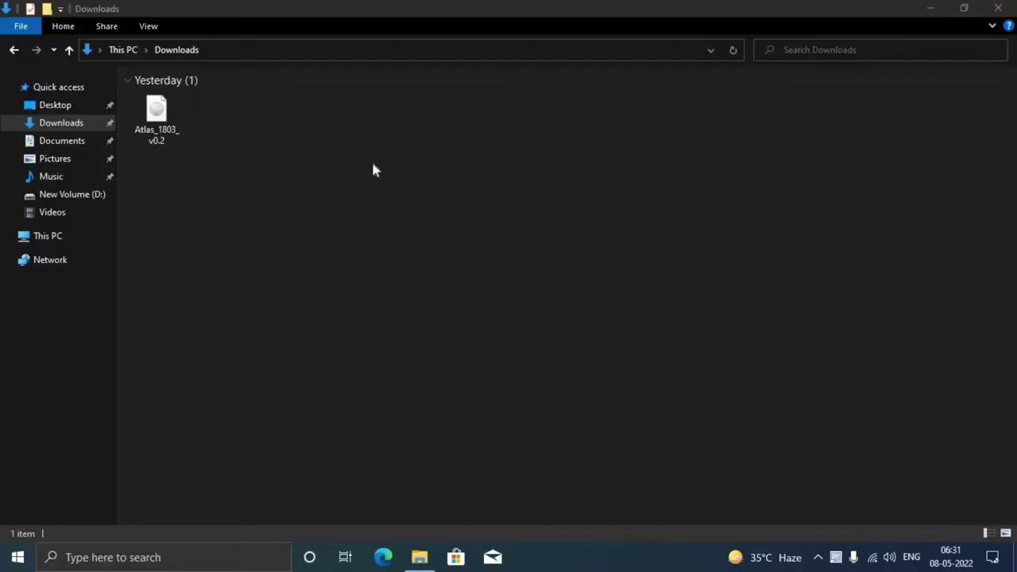
{"action": "left_click", "coordinate": [186, 399]}
{"action": "scroll", "coordinate": [345, 307], "scroll_direction": "up", "scroll_amount": 5}
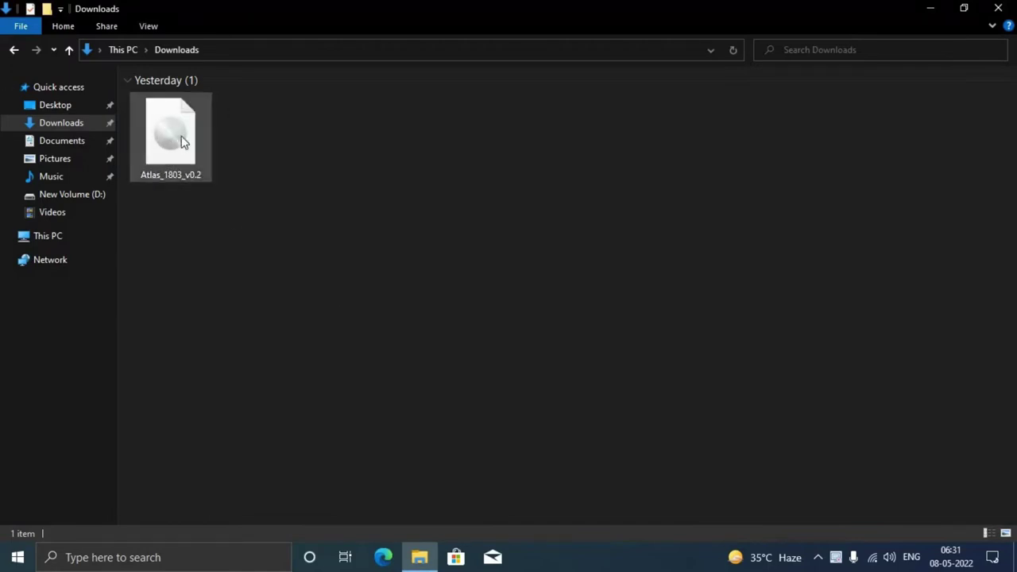
Minimize File Explorer, search the web for rufus in Microsoft Edge, and open the official Rufus website.
{"action": "left_click", "coordinate": [929, 8]}
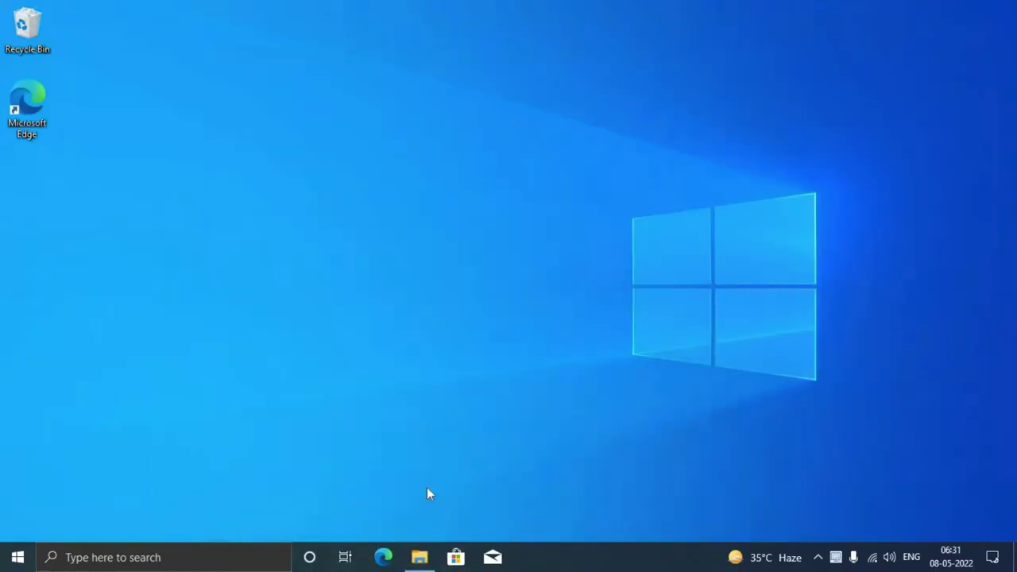
{"action": "left_click", "coordinate": [388, 560]}
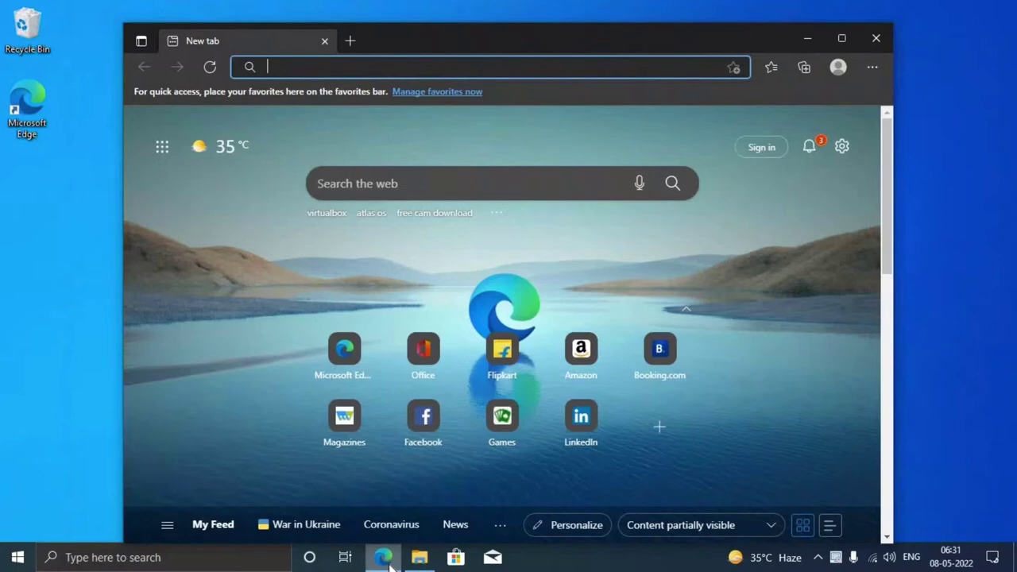
{"action": "type", "text": "ru"}
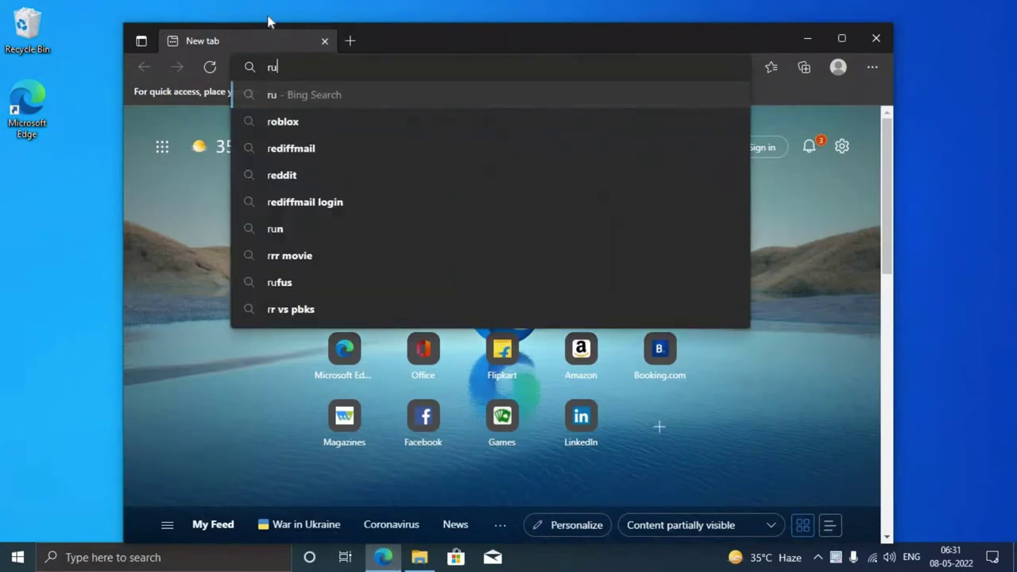
{"action": "type", "text": "fus"}
{"action": "key", "text": "Return"}
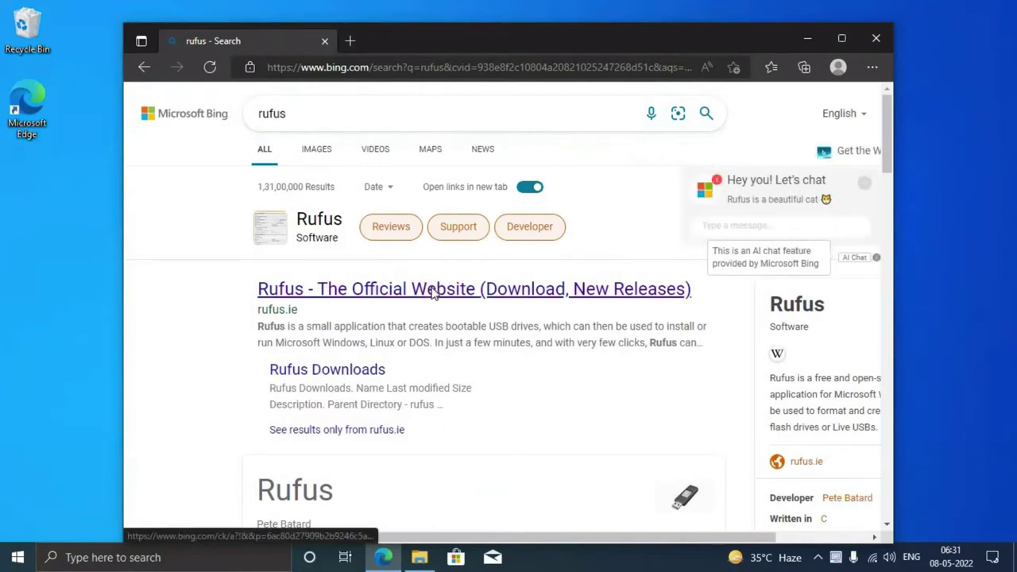
{"action": "left_click", "coordinate": [434, 291]}
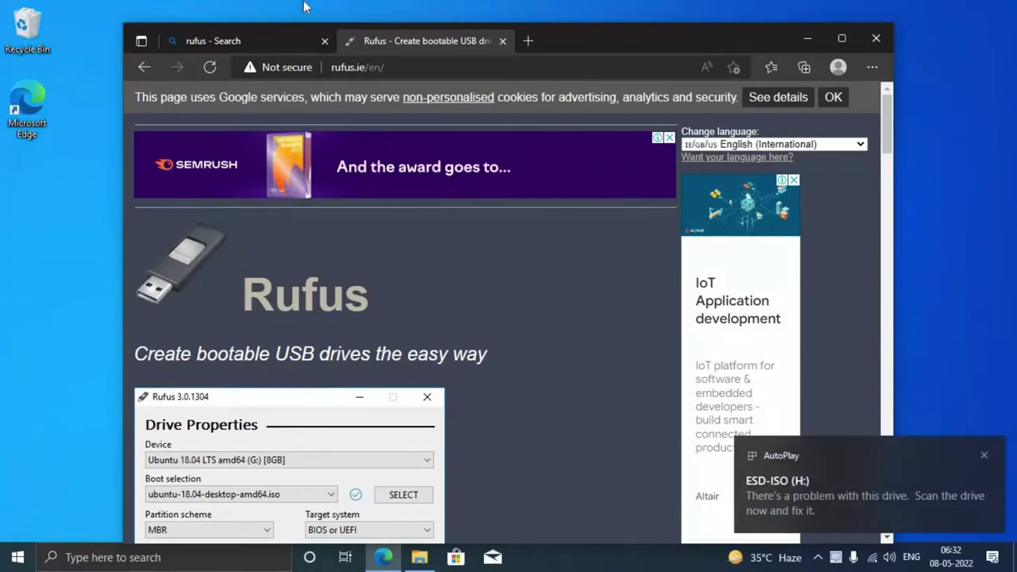
Download the standard Rufus 3.18 build from the Rufus page, dismissing the ad that interrupts.
{"action": "scroll", "coordinate": [458, 412], "scroll_direction": "down", "scroll_amount": 3}
{"action": "scroll", "coordinate": [457, 406], "scroll_direction": "down", "scroll_amount": 6}
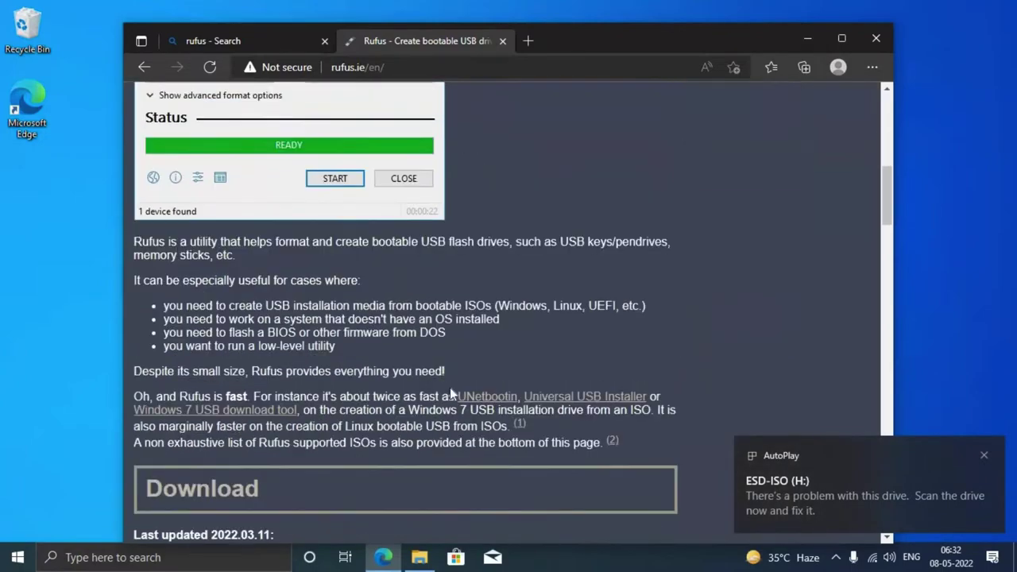
{"action": "scroll", "coordinate": [418, 385], "scroll_direction": "up", "scroll_amount": 2}
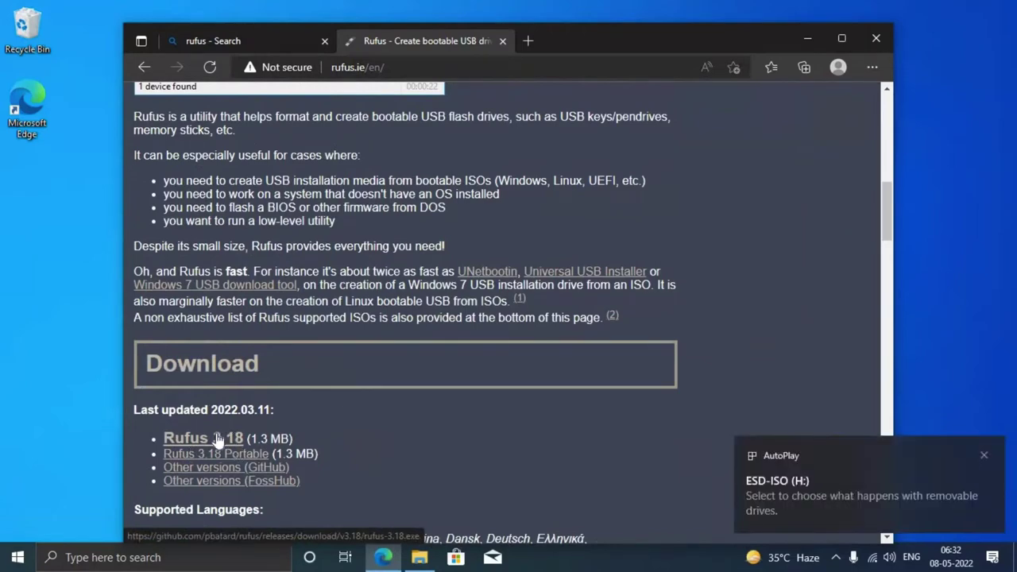
{"action": "left_click", "coordinate": [218, 440]}
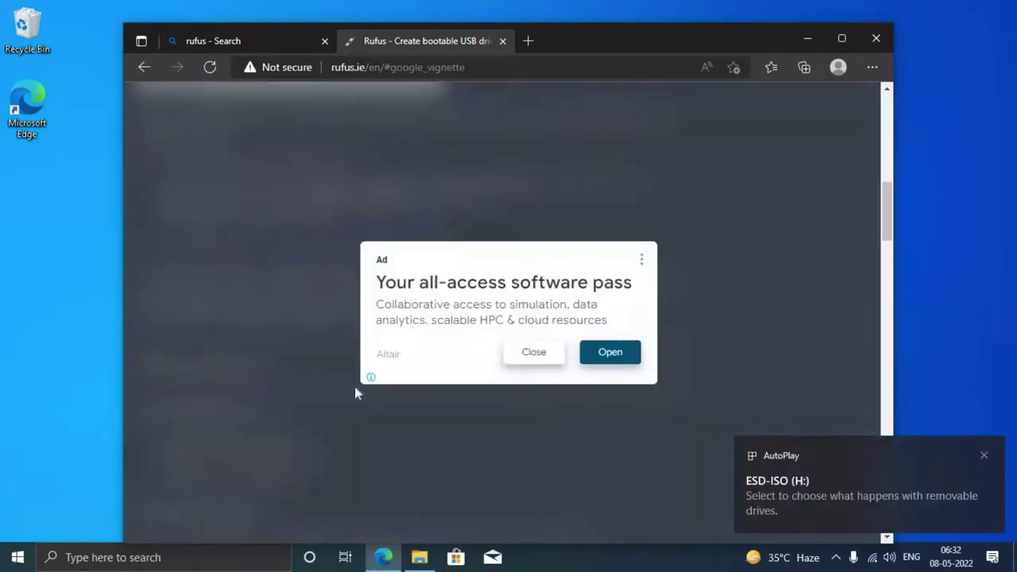
{"action": "left_click", "coordinate": [537, 352]}
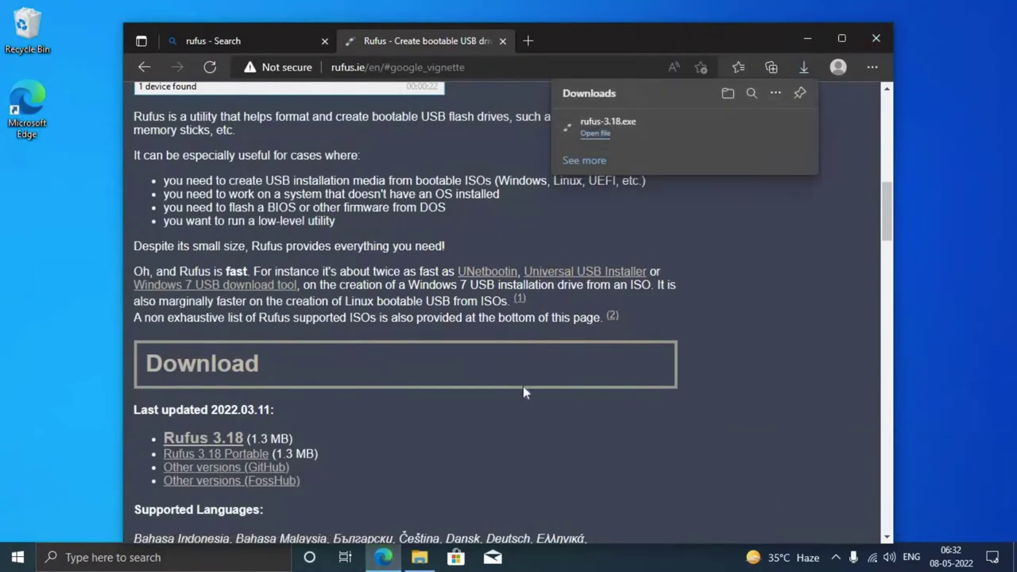
Run the downloaded rufus-3.18.exe, close the browser, and allow Rufus to check for application updates online.
{"action": "left_click", "coordinate": [659, 128]}
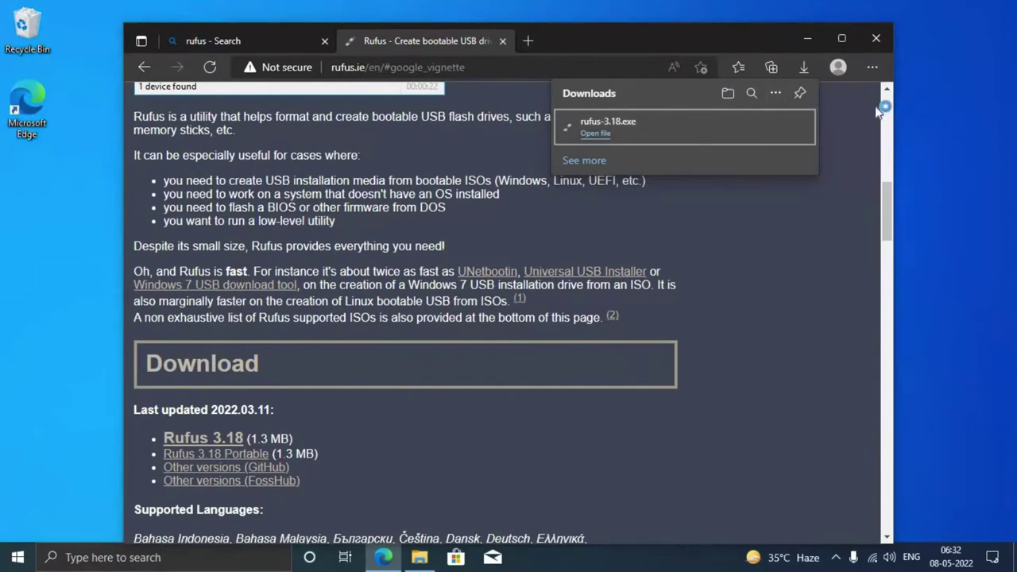
{"action": "left_click", "coordinate": [860, 33]}
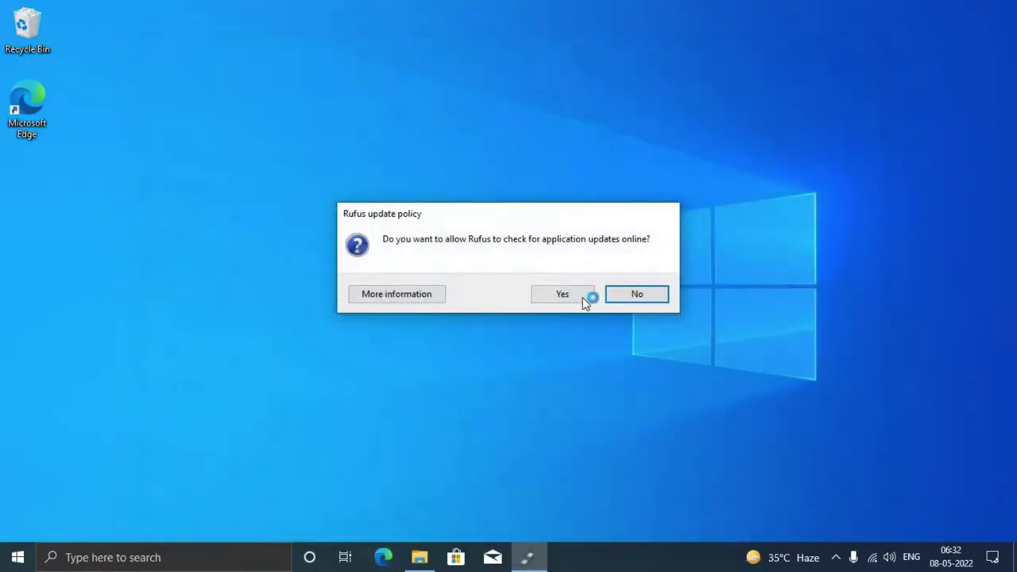
{"action": "left_click", "coordinate": [582, 298]}
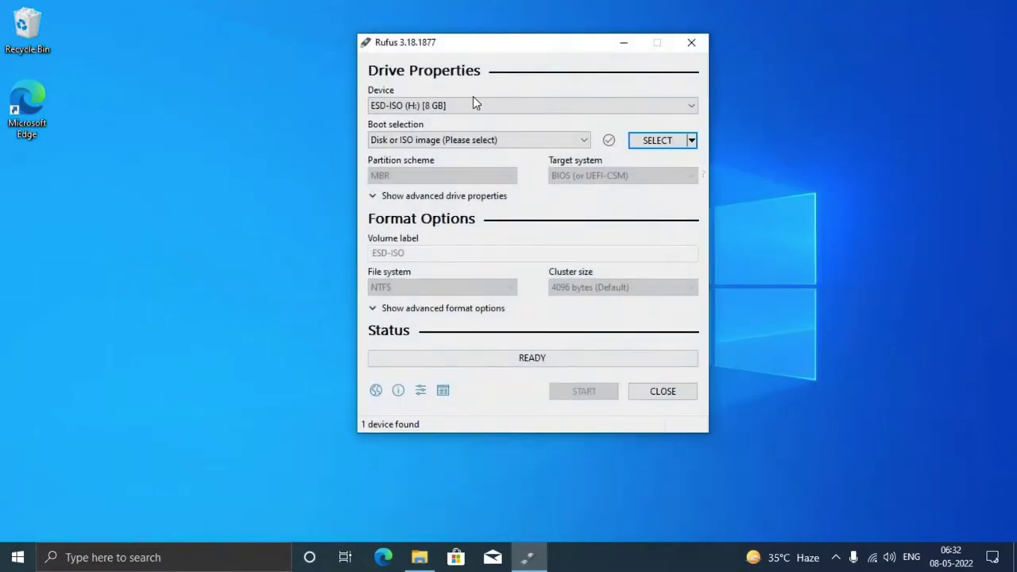
Choose the Atlas_1803_v0.2 image from Downloads as the boot selection for the ESD-ISO (H:) drive.
{"action": "left_click", "coordinate": [485, 108]}
{"action": "left_click", "coordinate": [486, 108]}
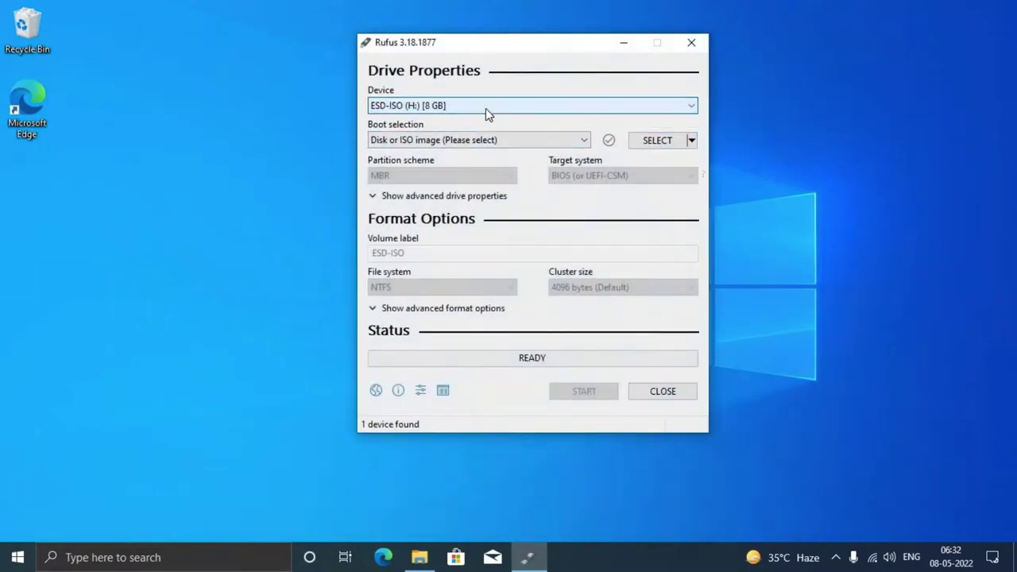
{"action": "key", "text": "Tab"}
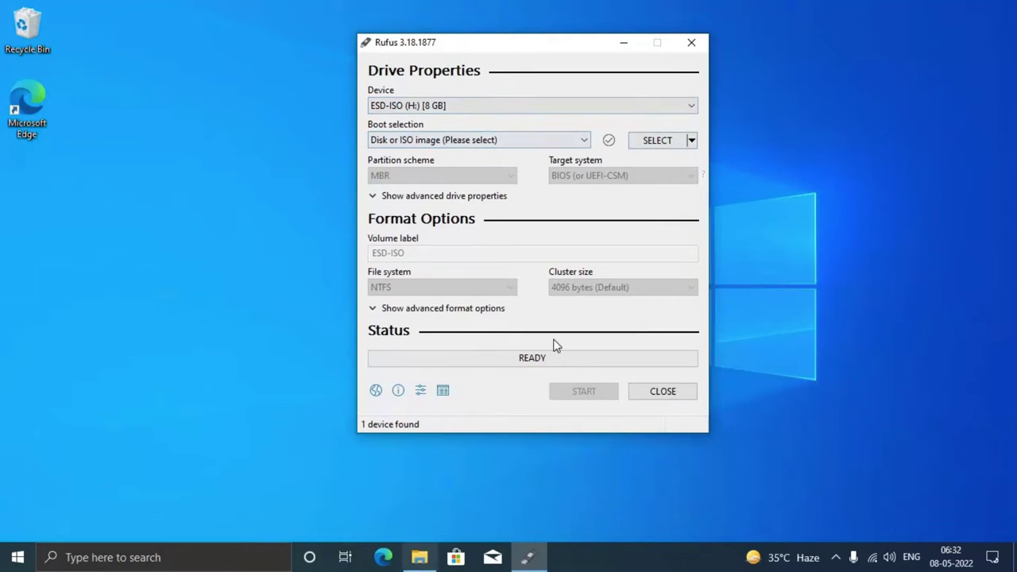
{"action": "left_click", "coordinate": [666, 142]}
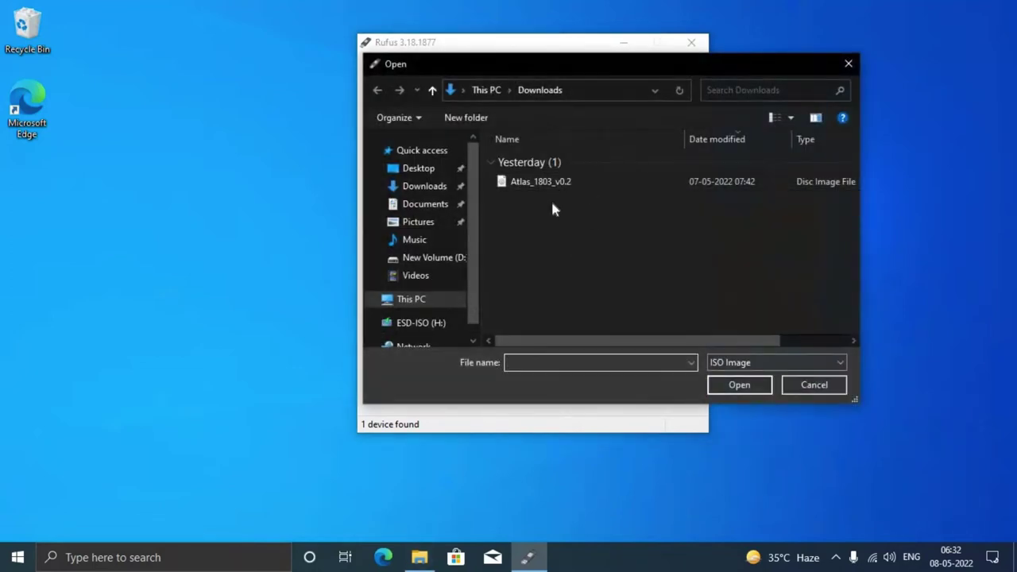
{"action": "scroll", "coordinate": [553, 218], "scroll_direction": "up", "scroll_amount": 5, "text": "ctrl"}
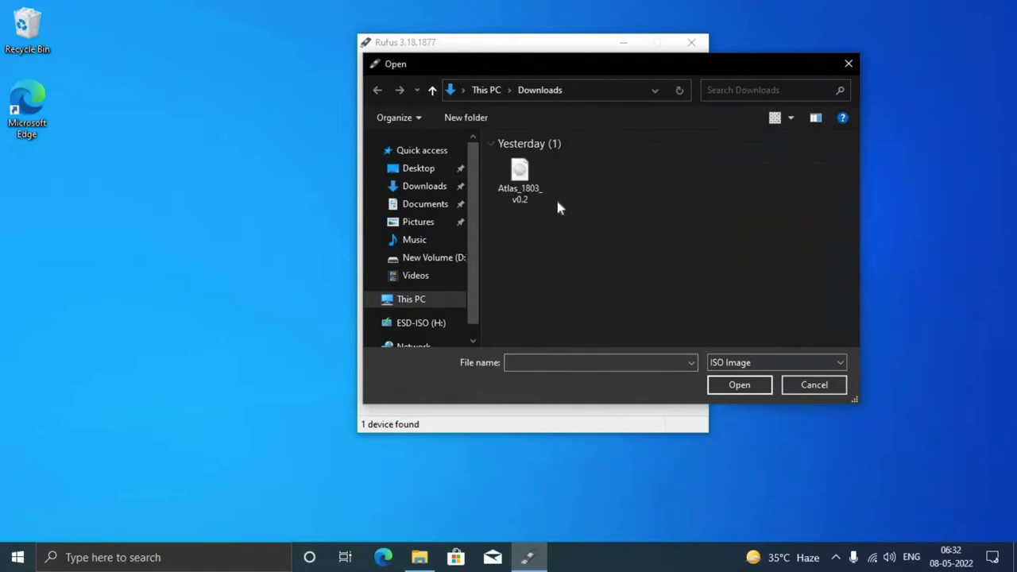
{"action": "left_click", "coordinate": [559, 200]}
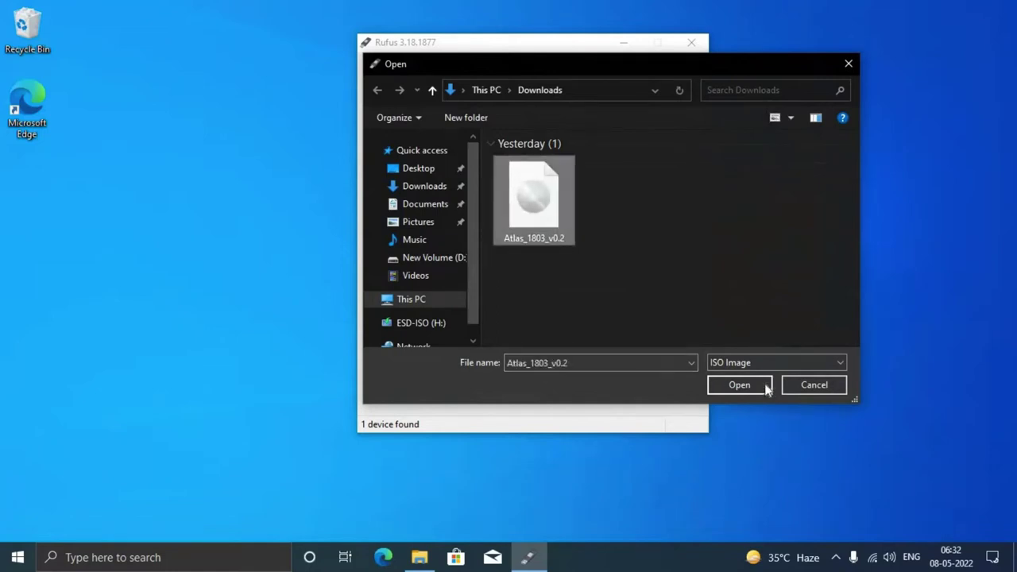
{"action": "left_click", "coordinate": [749, 386]}
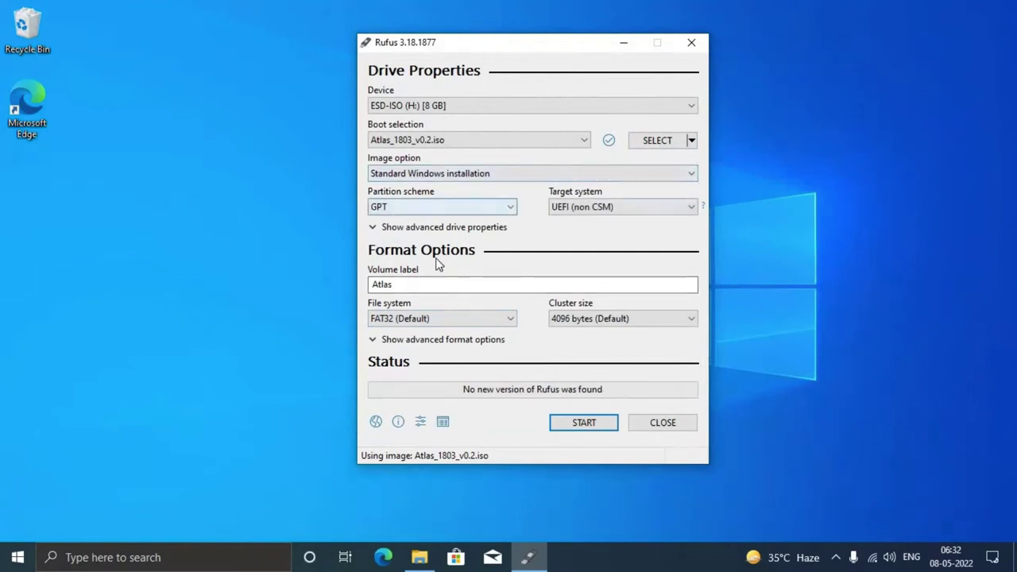
Set the partition scheme of the bootable drive to MBR.
{"action": "left_click", "coordinate": [443, 208]}
{"action": "left_click", "coordinate": [443, 208]}
{"action": "left_click", "coordinate": [444, 209]}
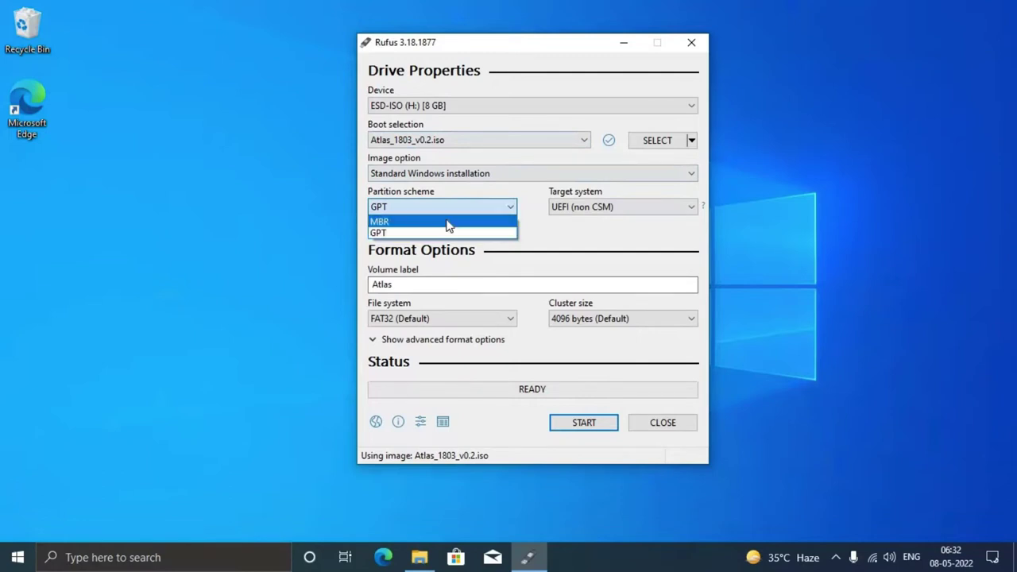
{"action": "left_click", "coordinate": [448, 222]}
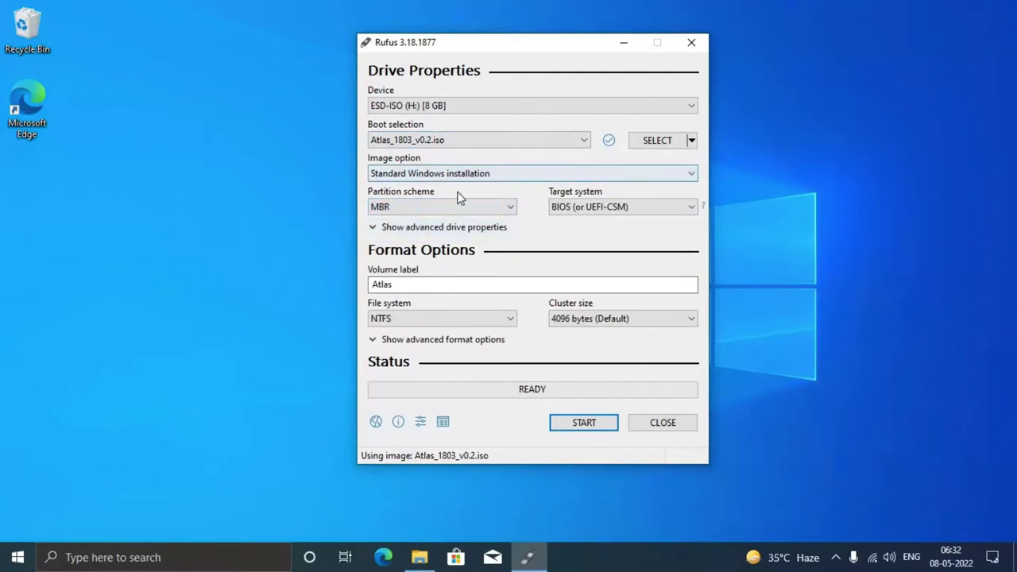
Set the volume label to Atlas OS, with the NTFS file system and the default 4096-byte cluster size.
{"action": "double_click", "coordinate": [413, 287]}
{"action": "left_click", "coordinate": [414, 286]}
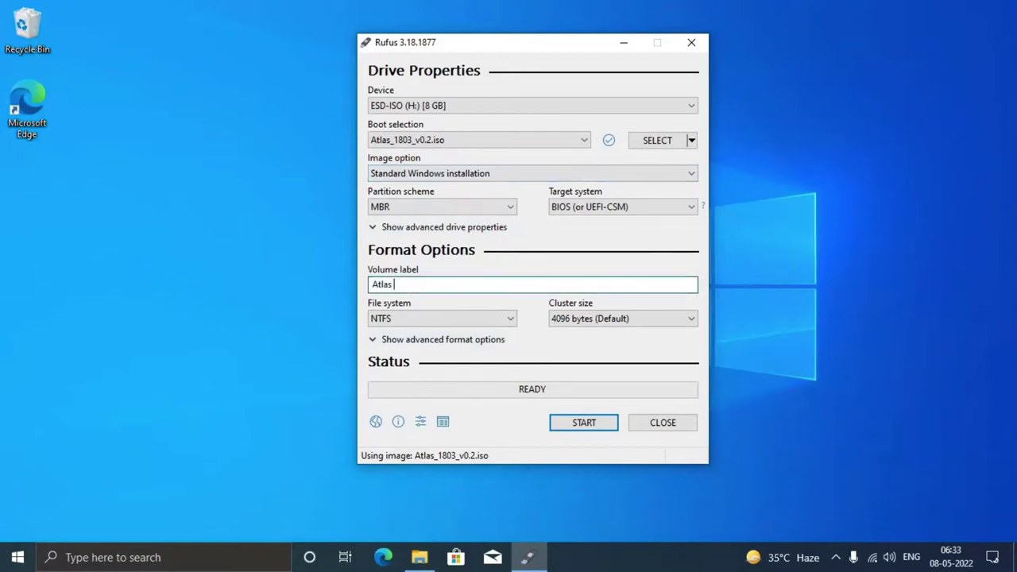
{"action": "type", "text": "OS"}
{"action": "left_click", "coordinate": [441, 318]}
{"action": "left_click", "coordinate": [444, 329]}
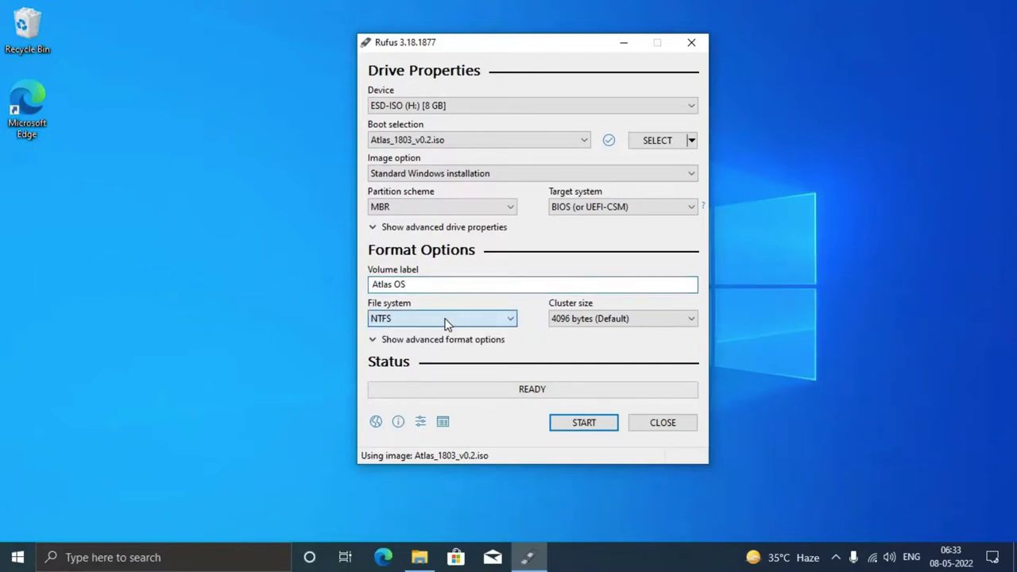
{"action": "left_click", "coordinate": [613, 323]}
{"action": "left_click", "coordinate": [614, 327]}
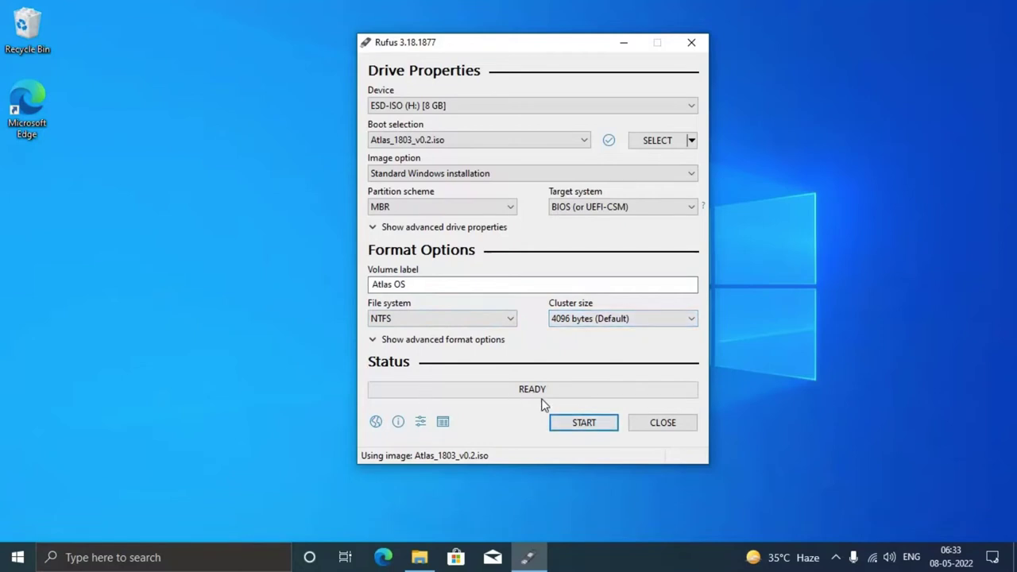
Write the Atlas image to the USB drive, accepting the loss of all its data, and close Rufus when finished.
{"action": "left_click", "coordinate": [597, 429]}
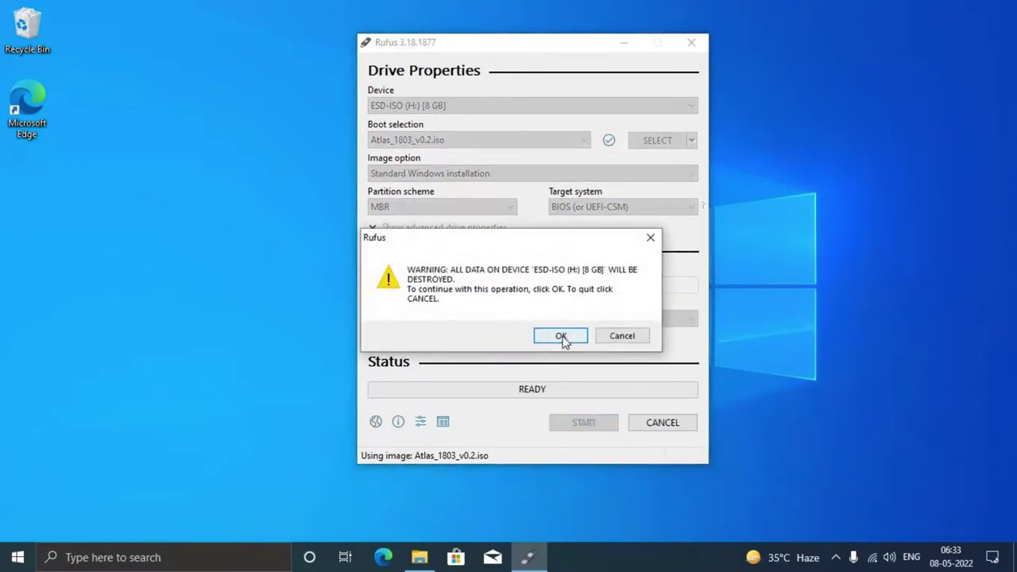
{"action": "left_click", "coordinate": [561, 337]}
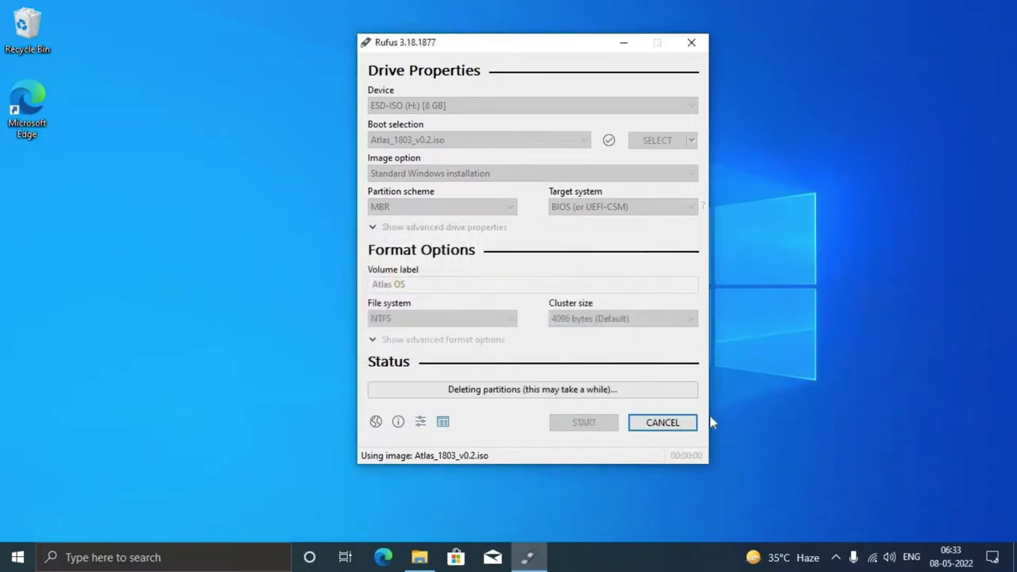
{"action": "right_click", "coordinate": [816, 296]}
{"action": "left_click", "coordinate": [845, 338]}
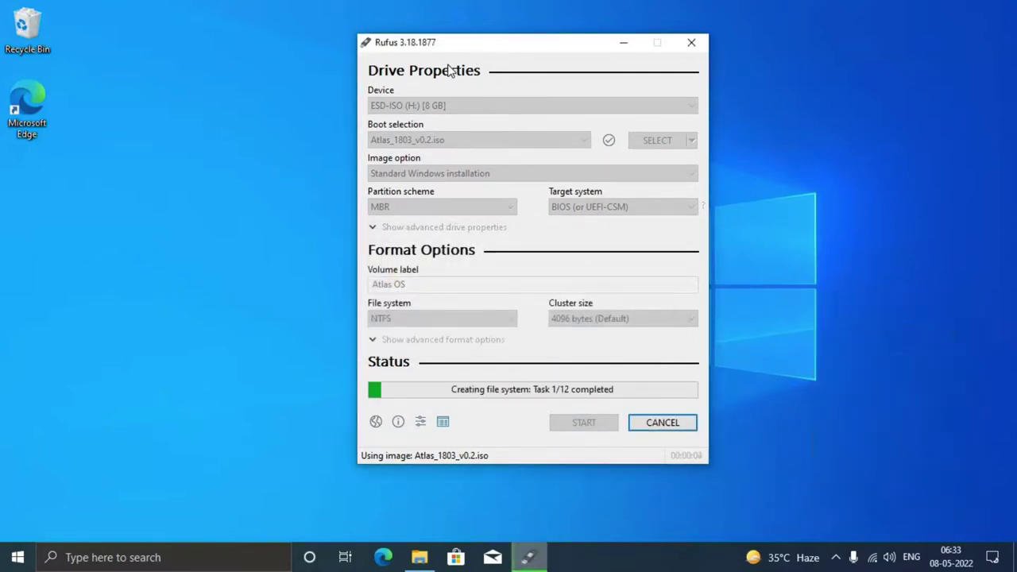
{"action": "left_click_drag", "start_coordinate": [609, 37], "coordinate": [607, 6]}
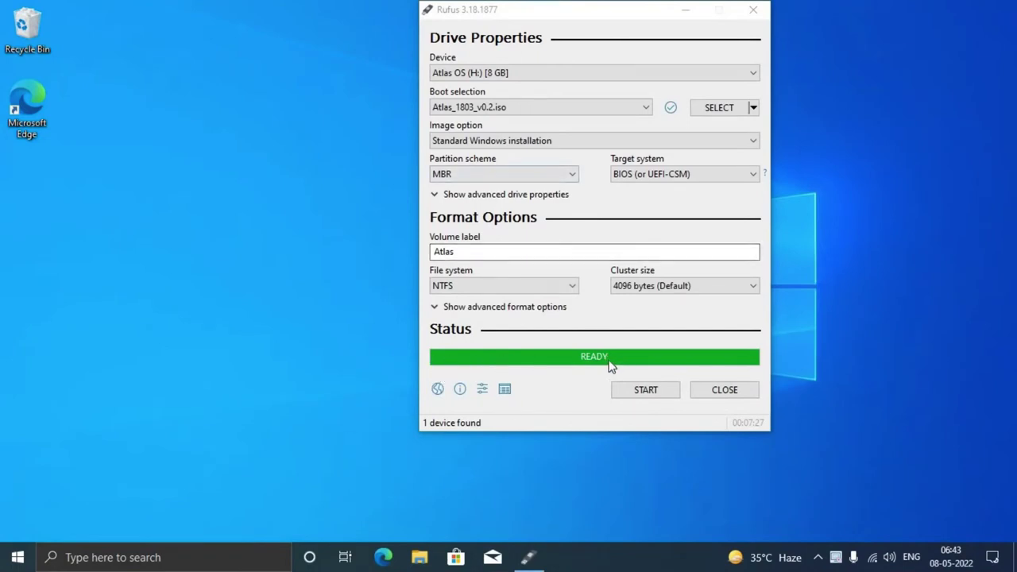
{"action": "left_click", "coordinate": [722, 391]}
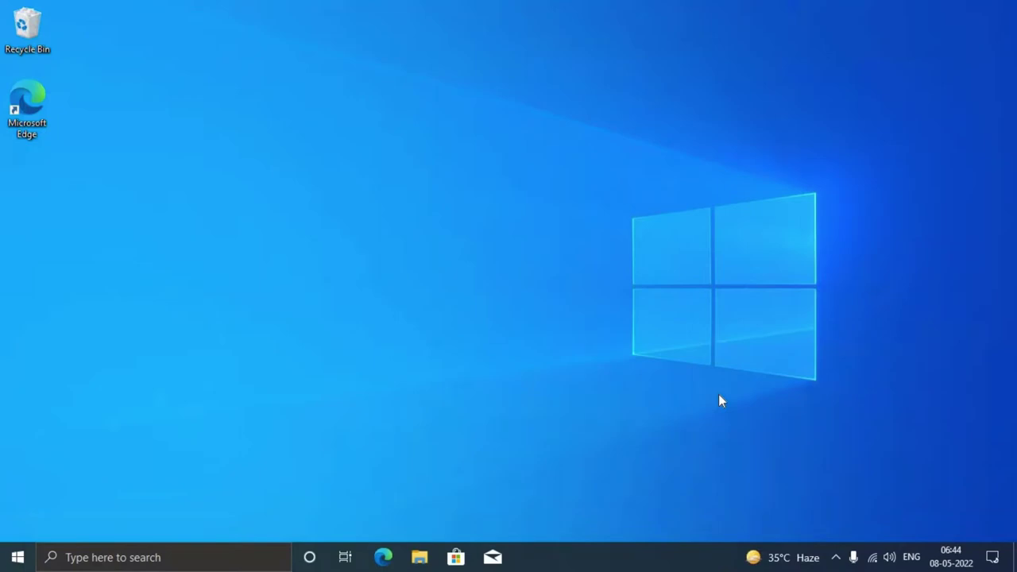
{"action": "left_click_drag", "start_coordinate": [291, 164], "coordinate": [382, 217]}
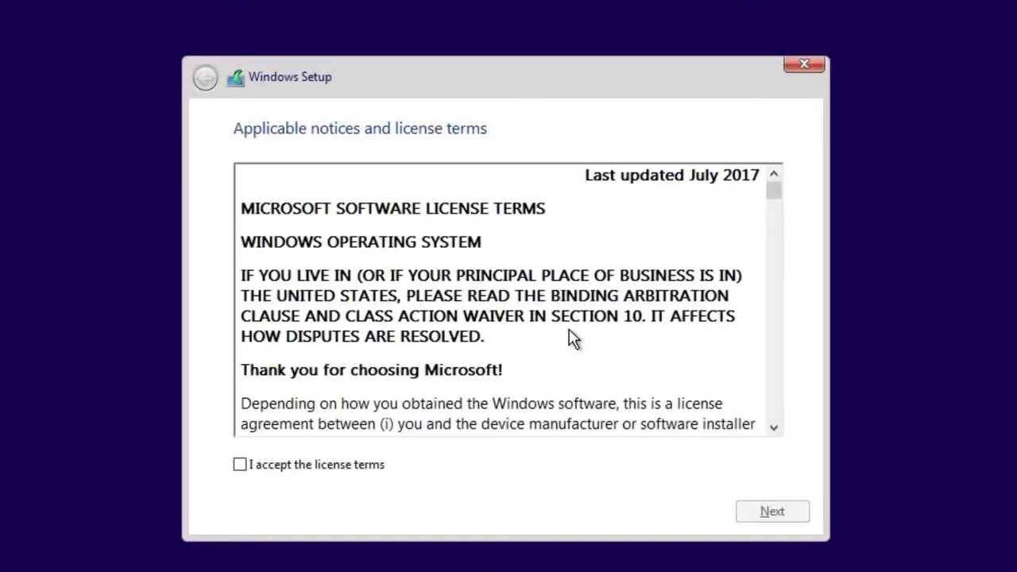
Accept the license terms in Windows Setup and continue to the choice of installation drive.
{"action": "left_click", "coordinate": [274, 467]}
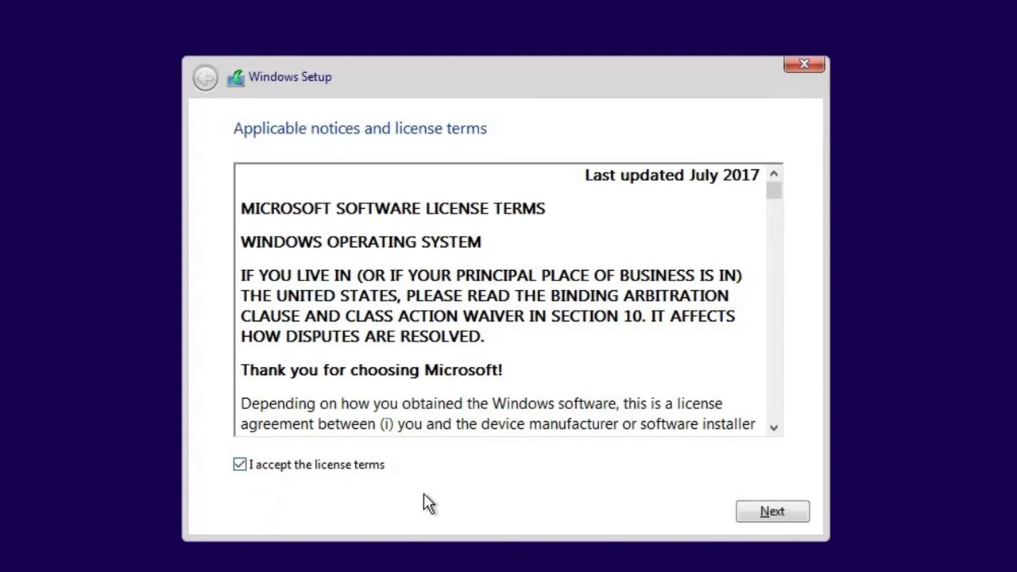
{"action": "left_click", "coordinate": [768, 513]}
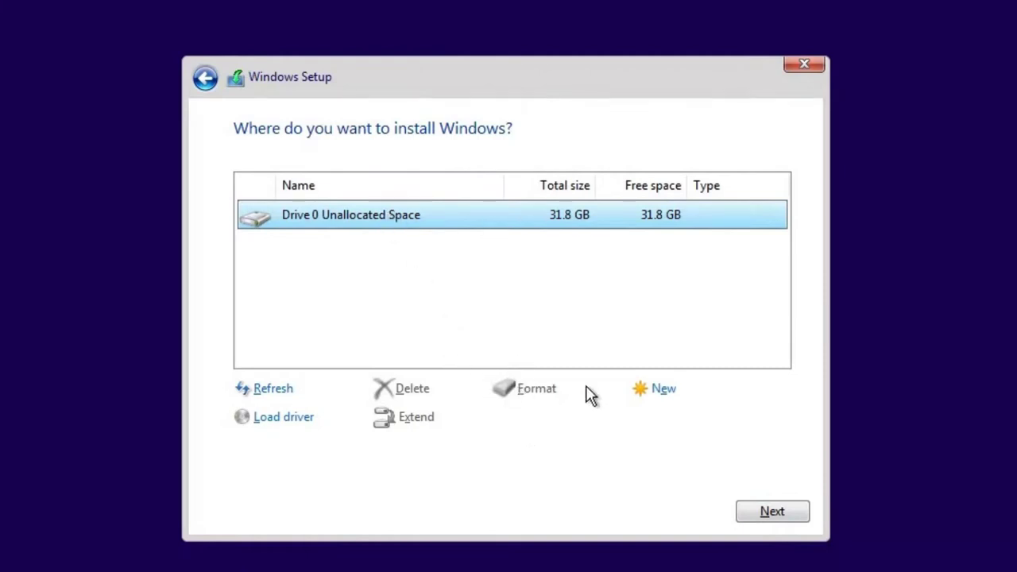
Create a 32518 MB partition from Drive 0's unallocated space, allowing additional system partitions, and select the System Reserved partition.
{"action": "left_click", "coordinate": [659, 396]}
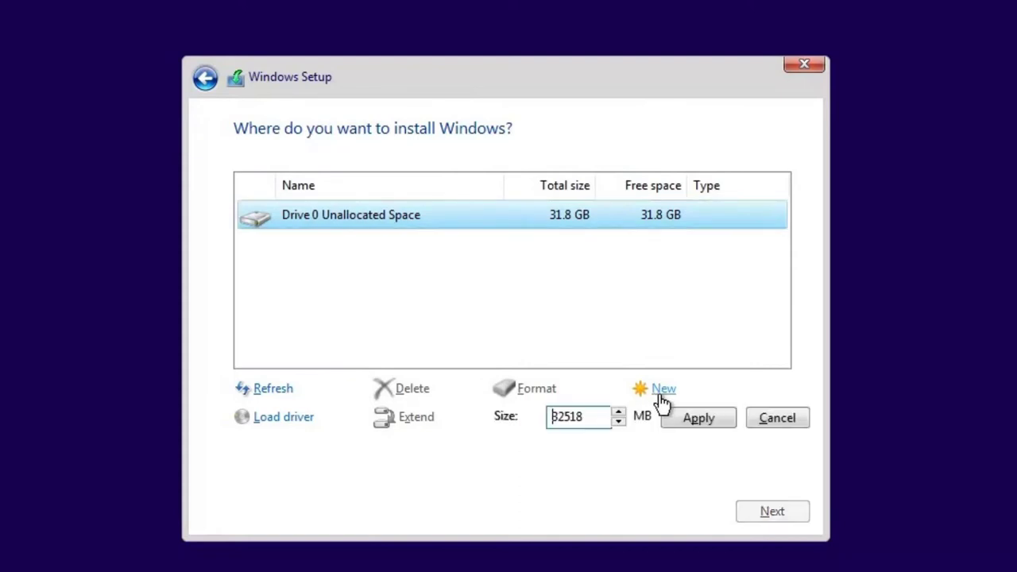
{"action": "left_click", "coordinate": [717, 418]}
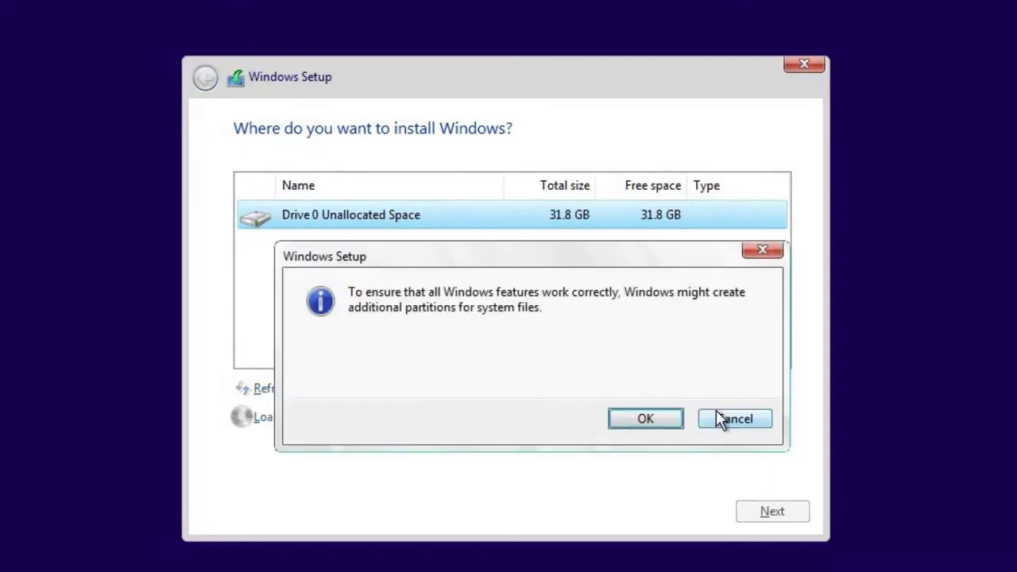
{"action": "left_click", "coordinate": [651, 418]}
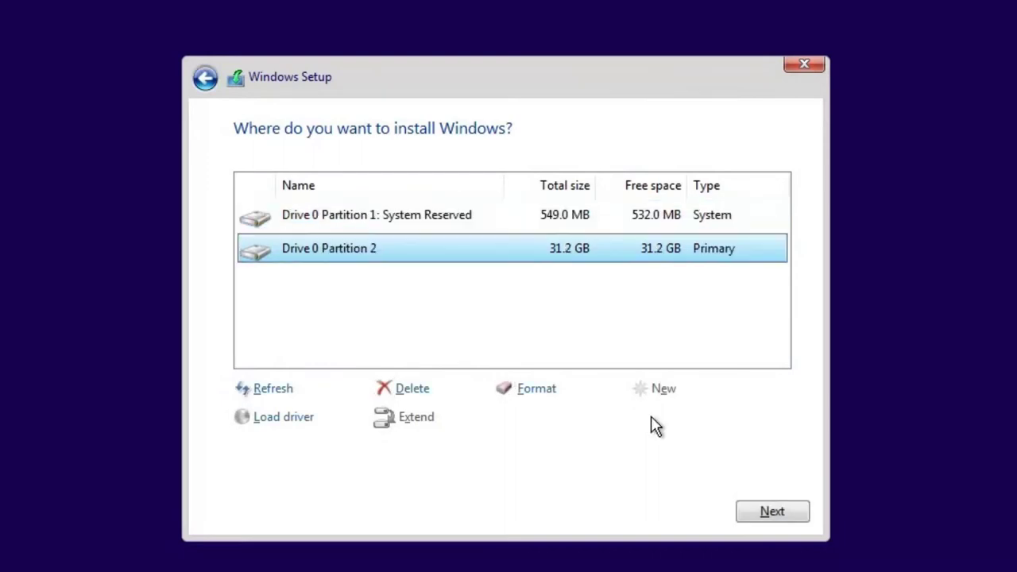
{"action": "left_click", "coordinate": [639, 226]}
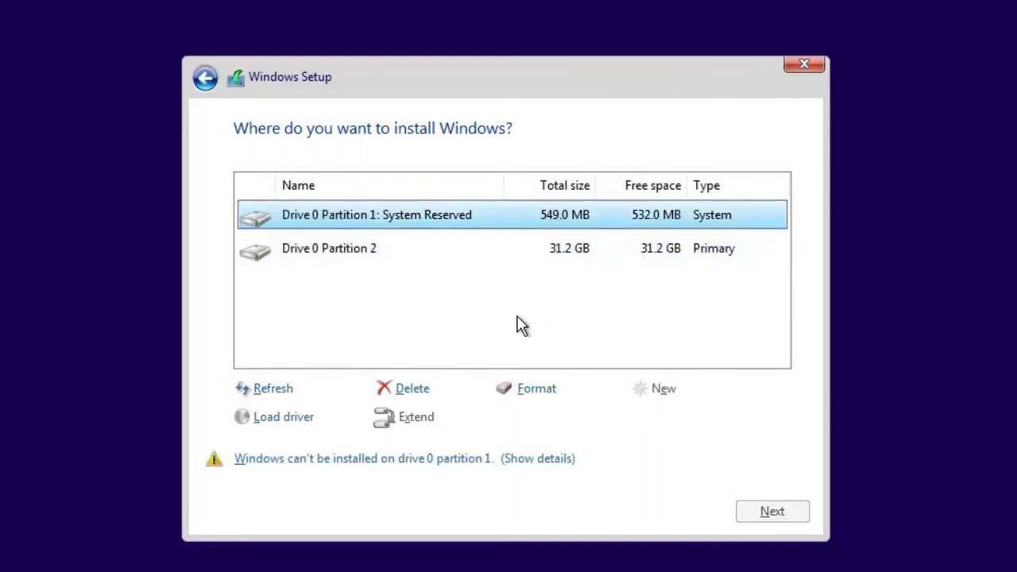
Delete the System Reserved partition from Drive 0, accepting the loss of any data stored on it.
{"action": "left_click", "coordinate": [425, 389]}
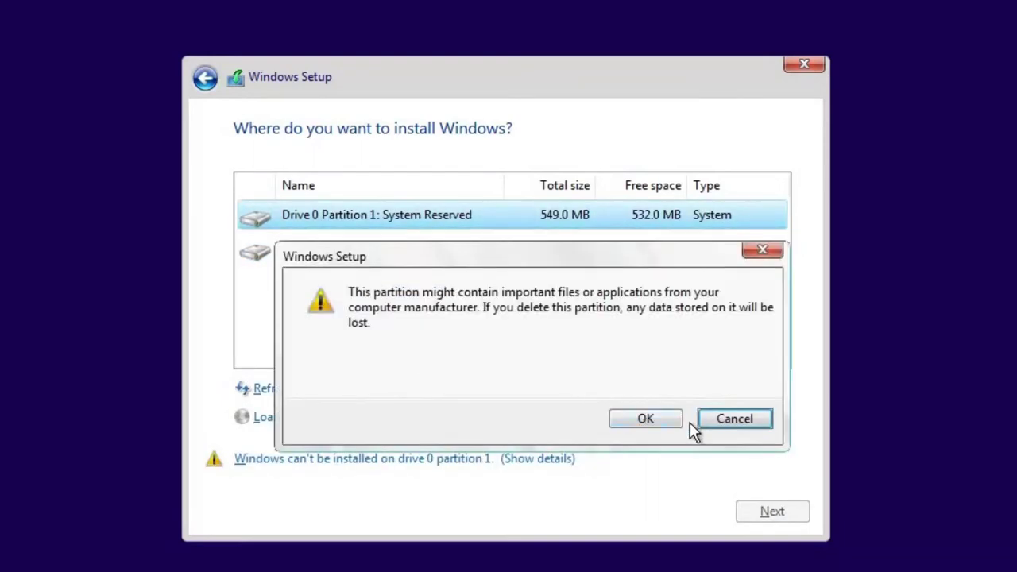
{"action": "left_click", "coordinate": [651, 421]}
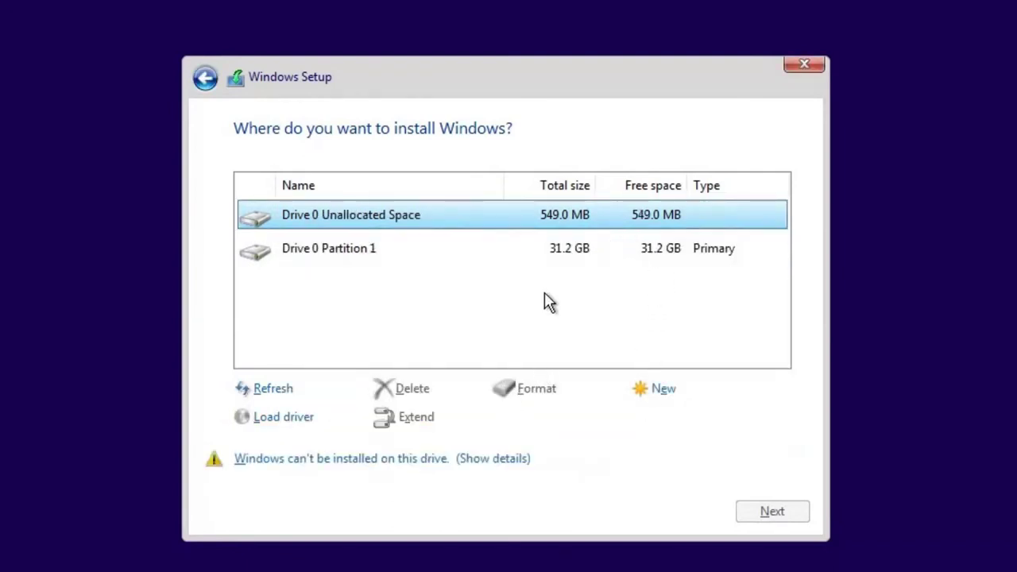
{"action": "left_click", "coordinate": [575, 267]}
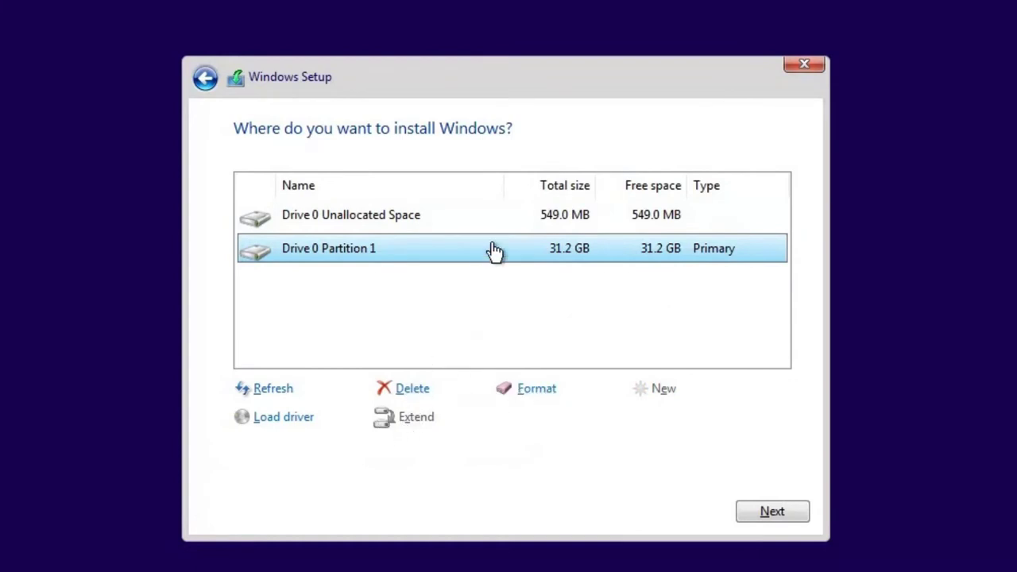
Create a new partition from the full 549 MB of unallocated space on Drive 0.
{"action": "left_click", "coordinate": [517, 220]}
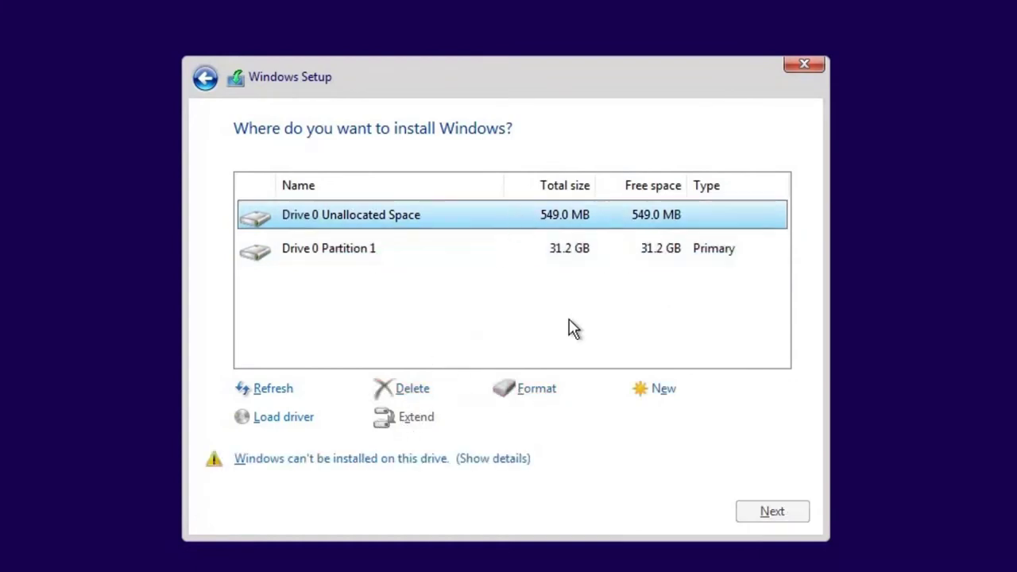
{"action": "left_click", "coordinate": [658, 391]}
{"action": "left_click", "coordinate": [686, 428]}
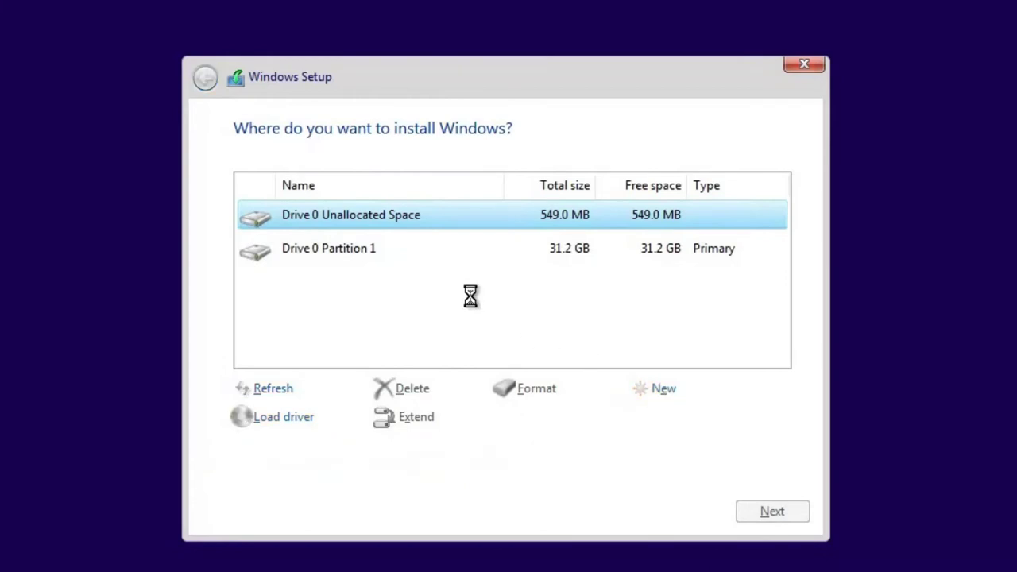
Choose the 31.2 GB Drive 0 Partition 2 as the Windows installation location and proceed with the installation.
{"action": "left_click", "coordinate": [593, 262]}
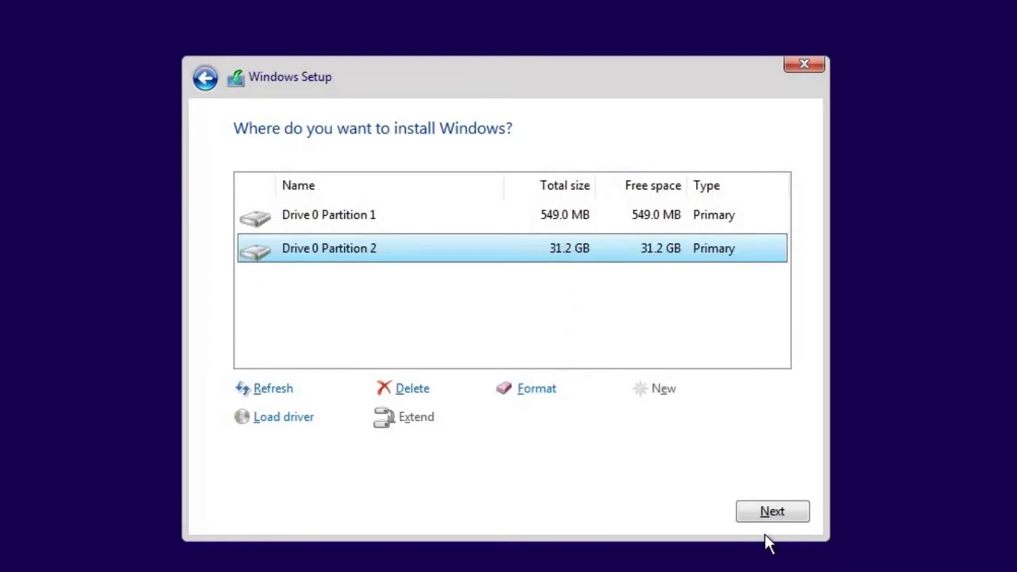
{"action": "left_click", "coordinate": [778, 511]}
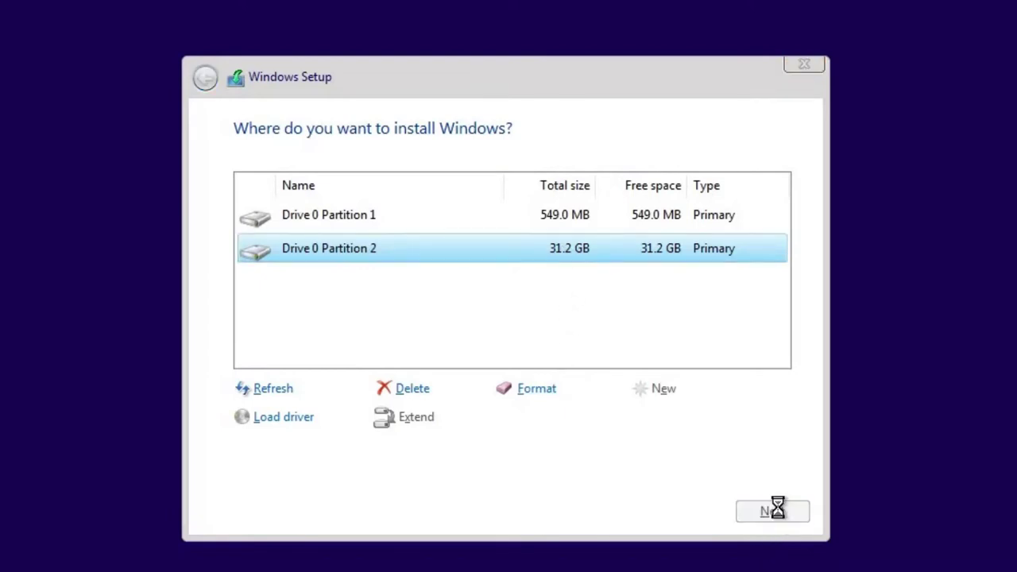